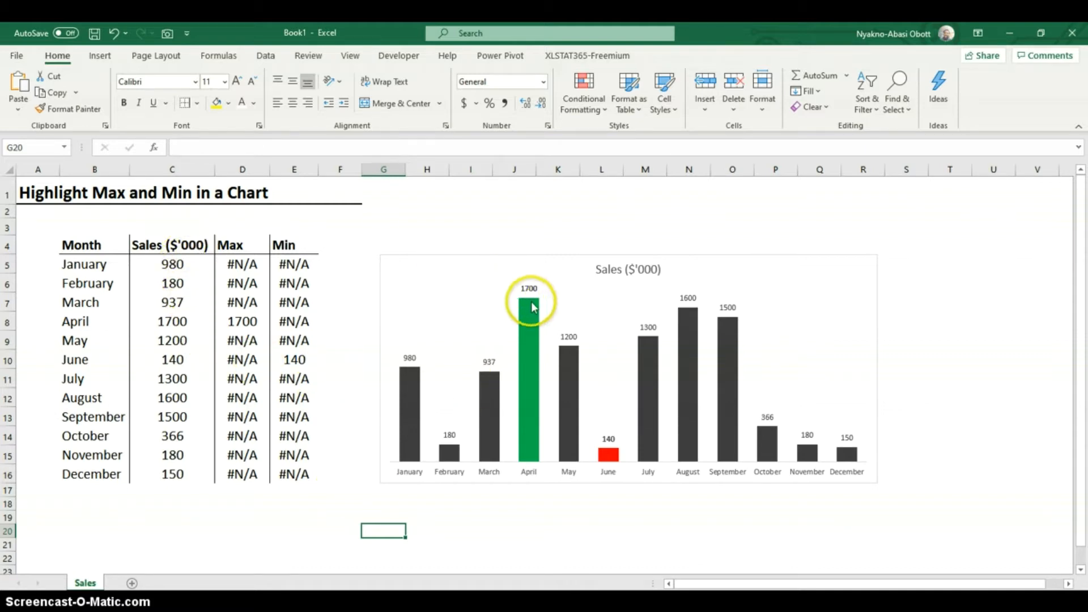
# - Set the March sales figure in C7 to 1800
pyautogui.moveTo(524, 303)
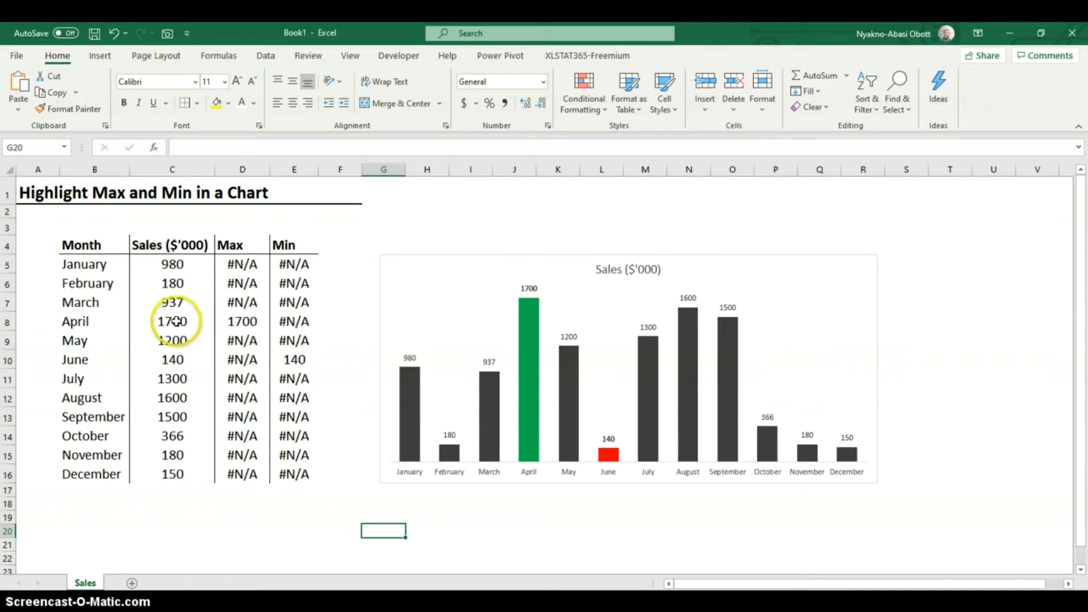
pyautogui.click(187, 305)
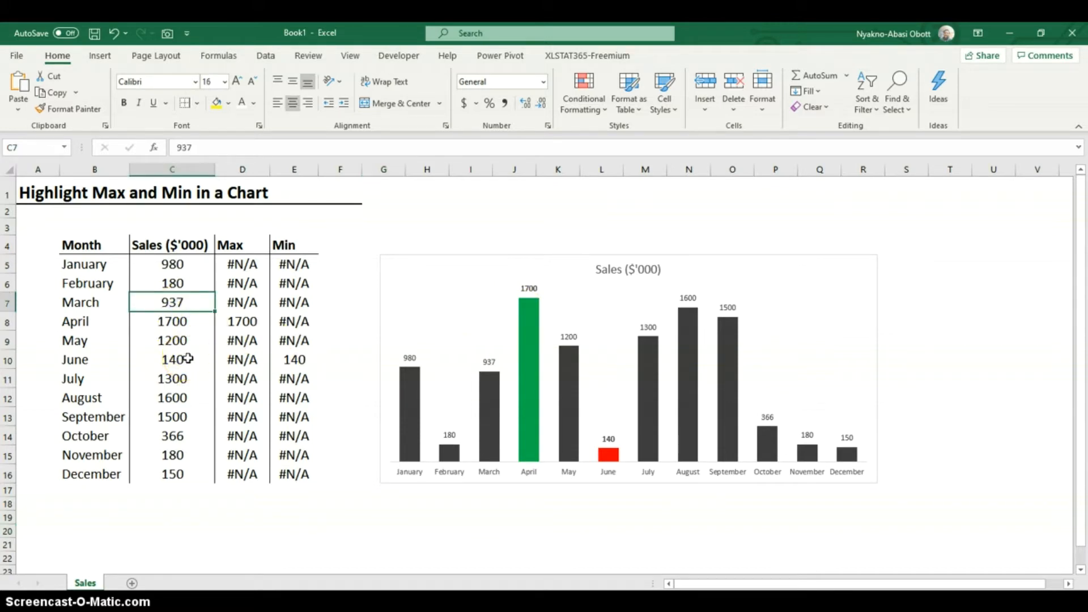
pyautogui.write('1800')
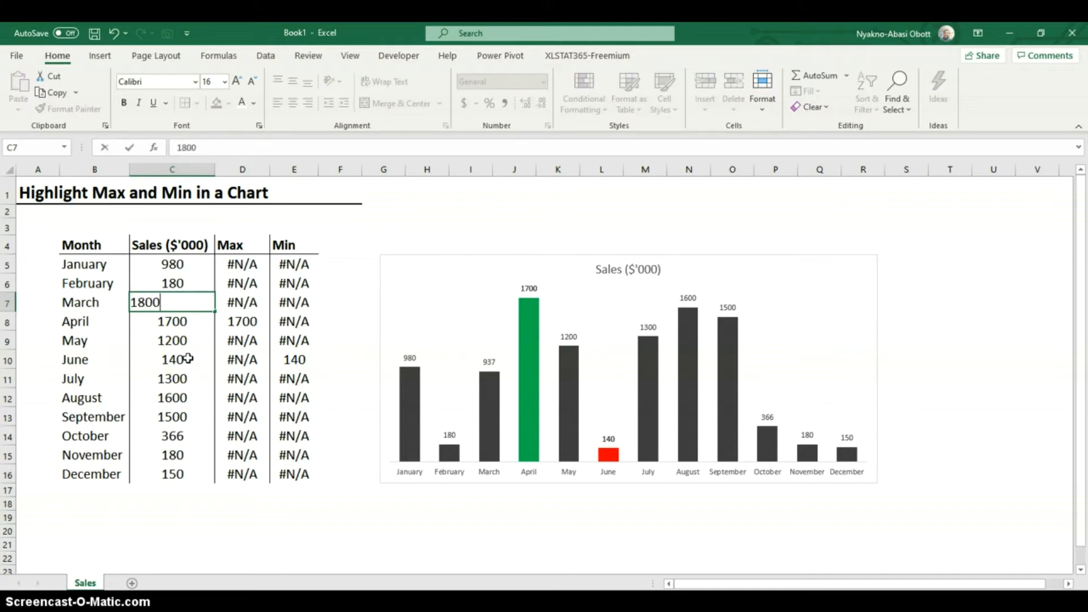
pyautogui.click(311, 517)
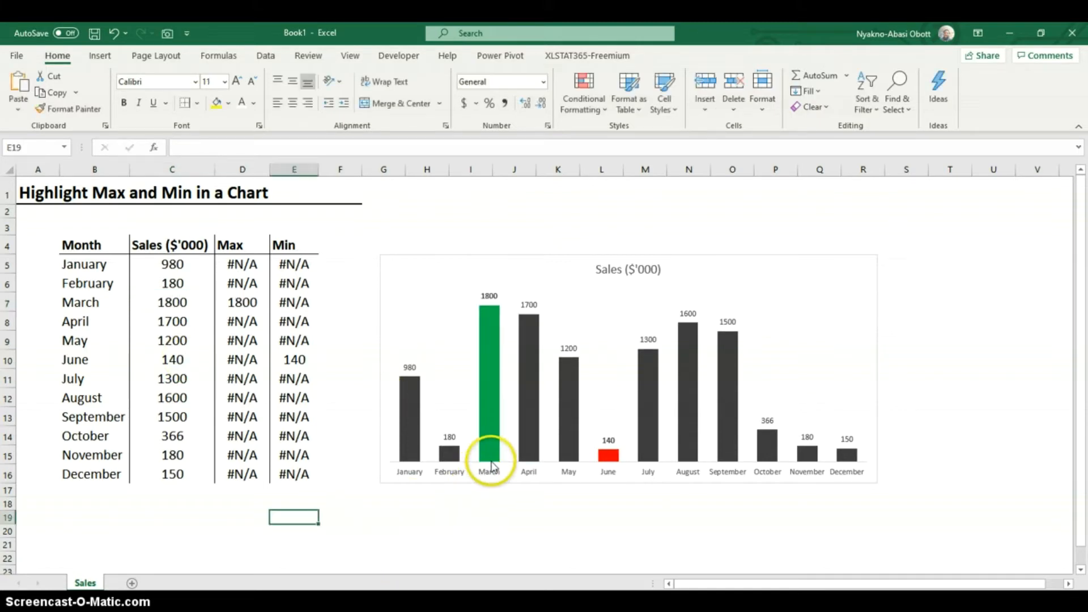
pyautogui.moveTo(487, 331)
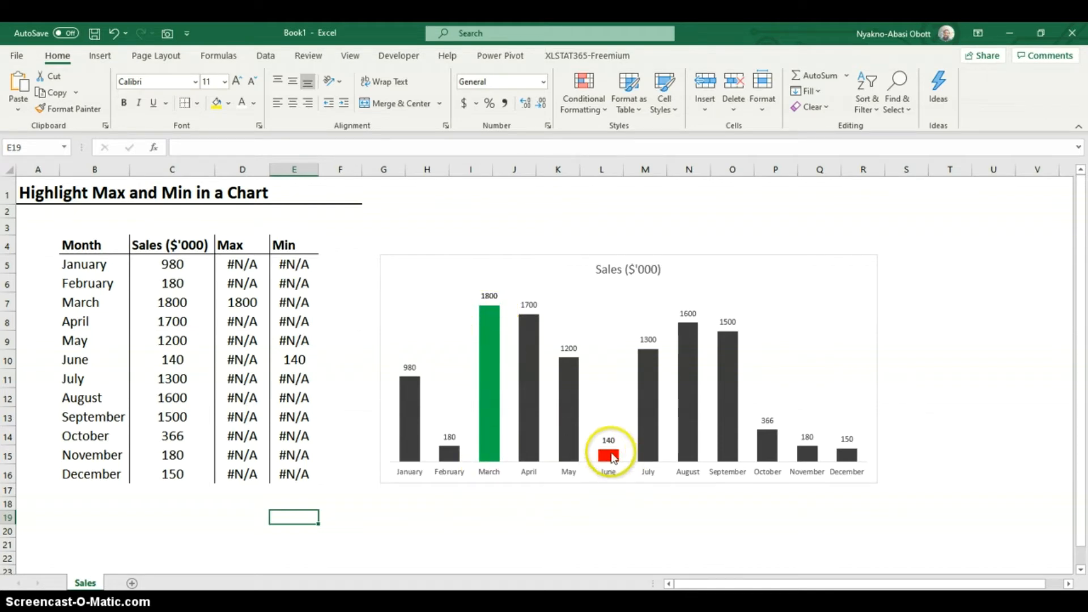
# - Set the August sales figure in C12 to 130
pyautogui.click(181, 396)
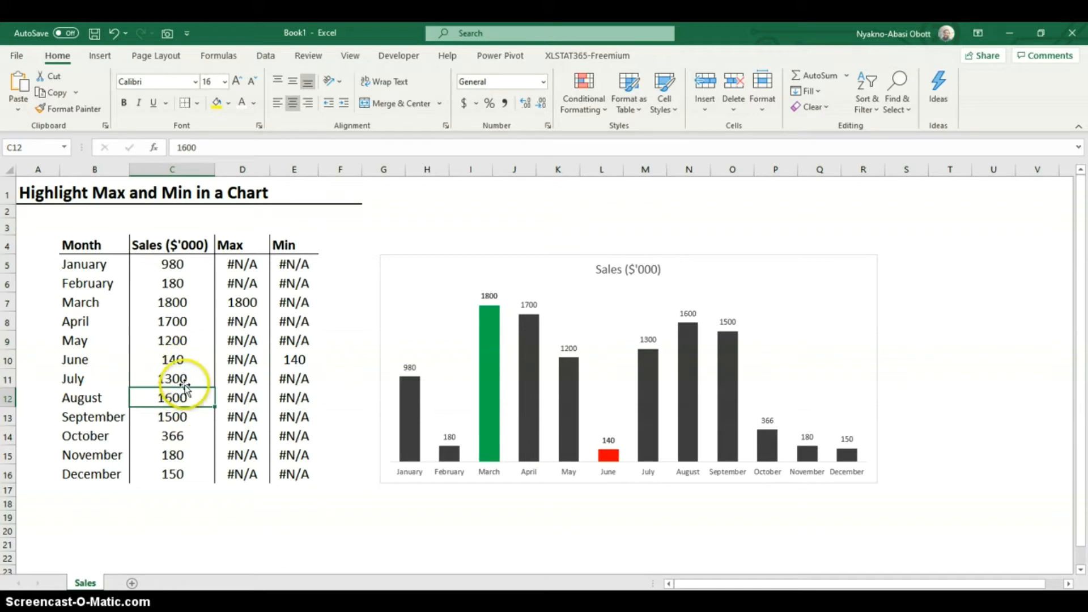
pyautogui.write('130')
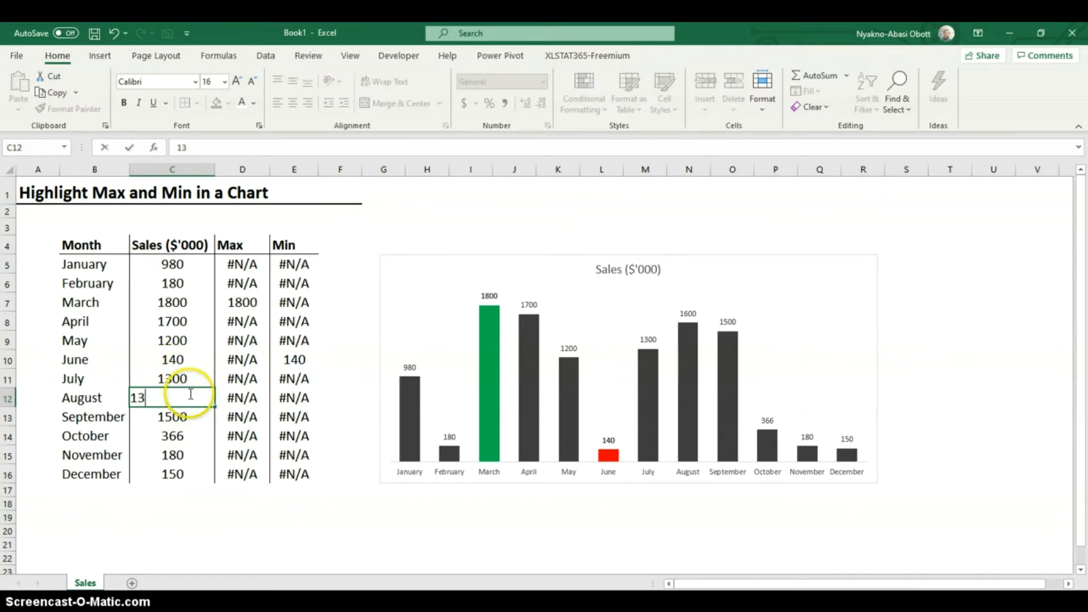
pyautogui.click(294, 503)
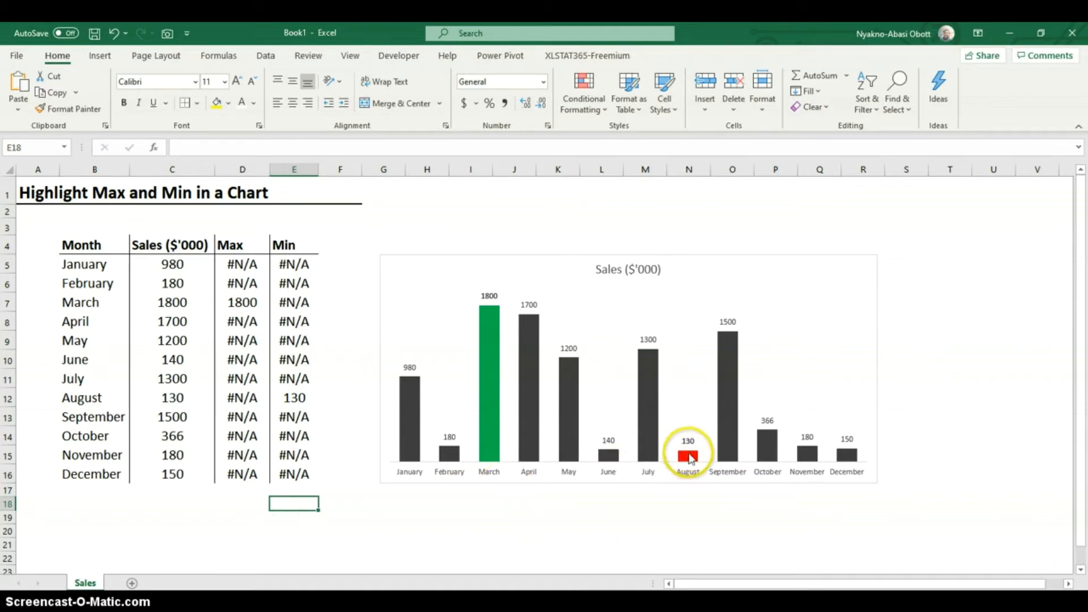
pyautogui.moveTo(682, 464)
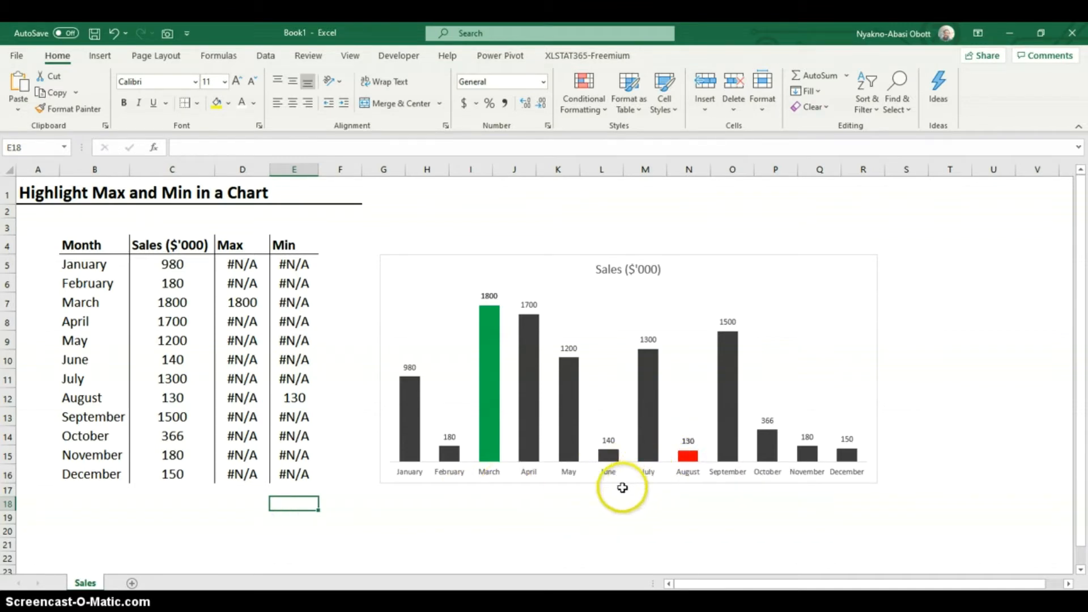
# - Delete the existing sales column chart and inspect the January formula in the Max column, cell D5
pyautogui.click(706, 256)
pyautogui.press('Delete')
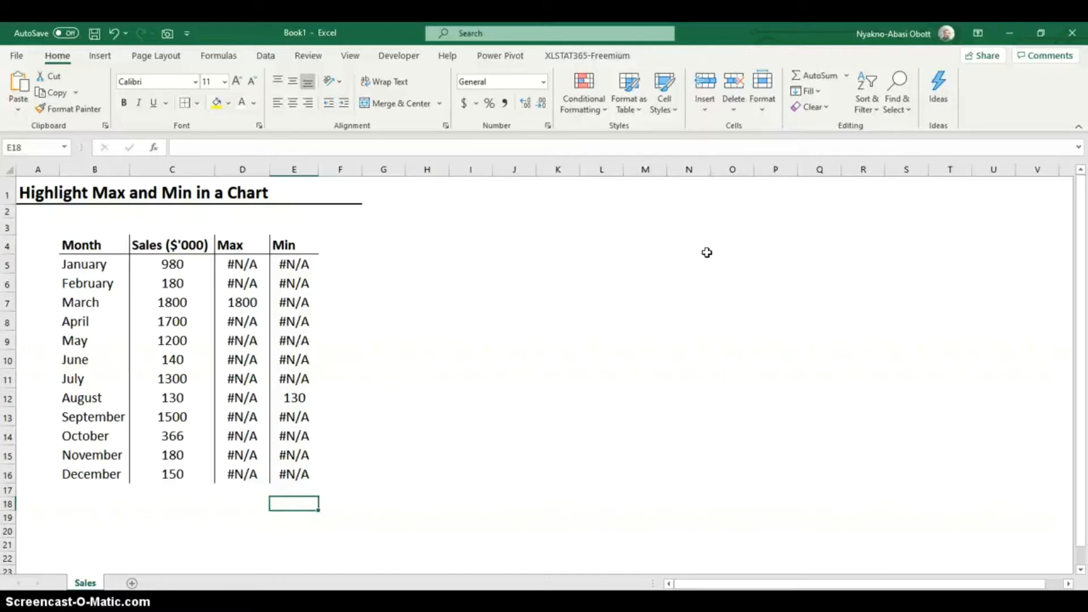
pyautogui.click(228, 249)
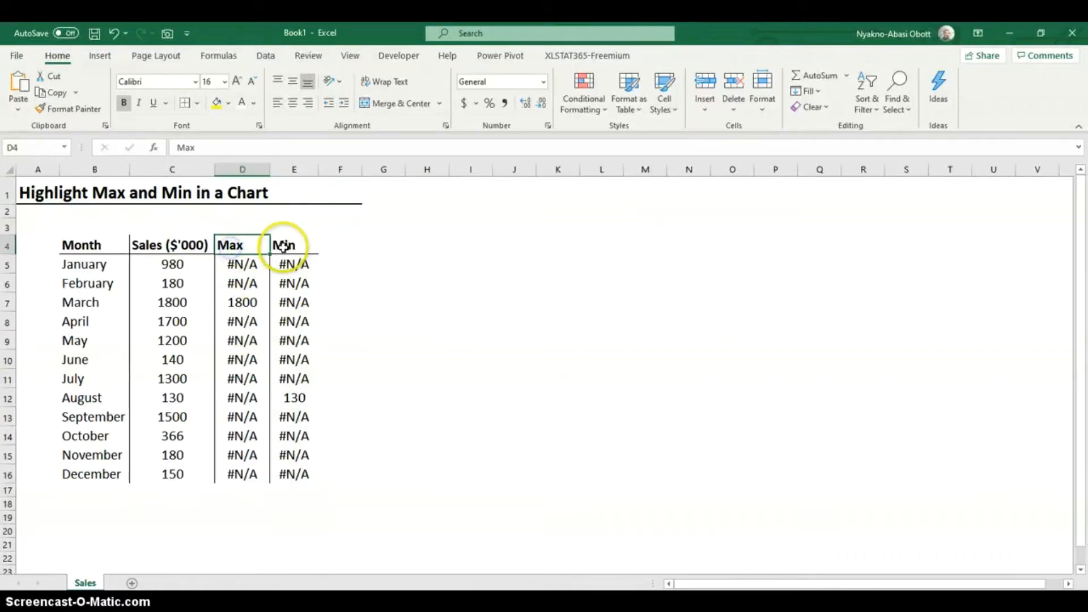
pyautogui.click(284, 245)
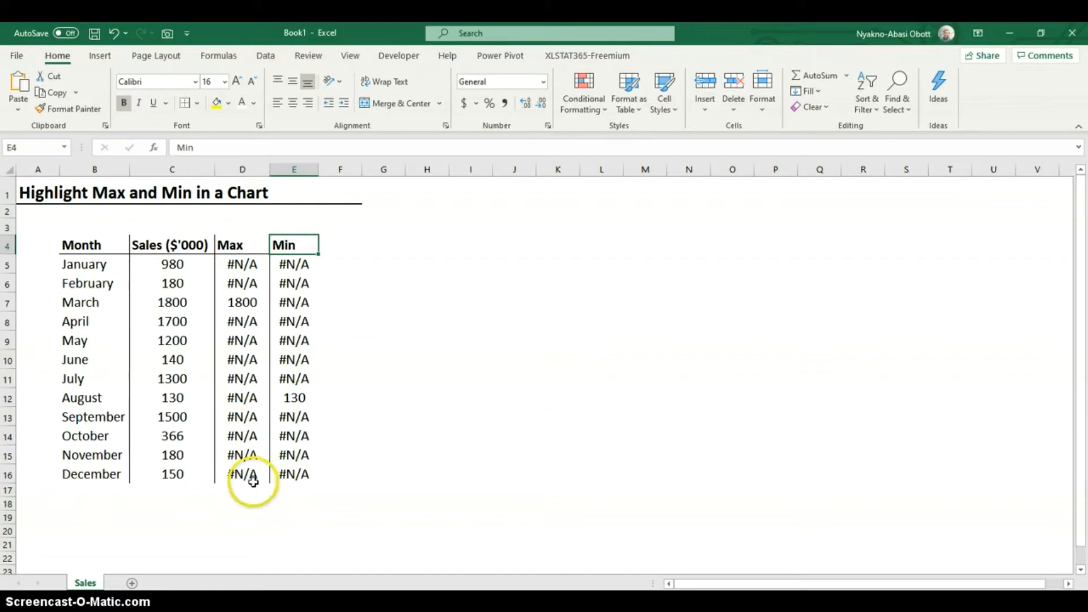
pyautogui.click(226, 262)
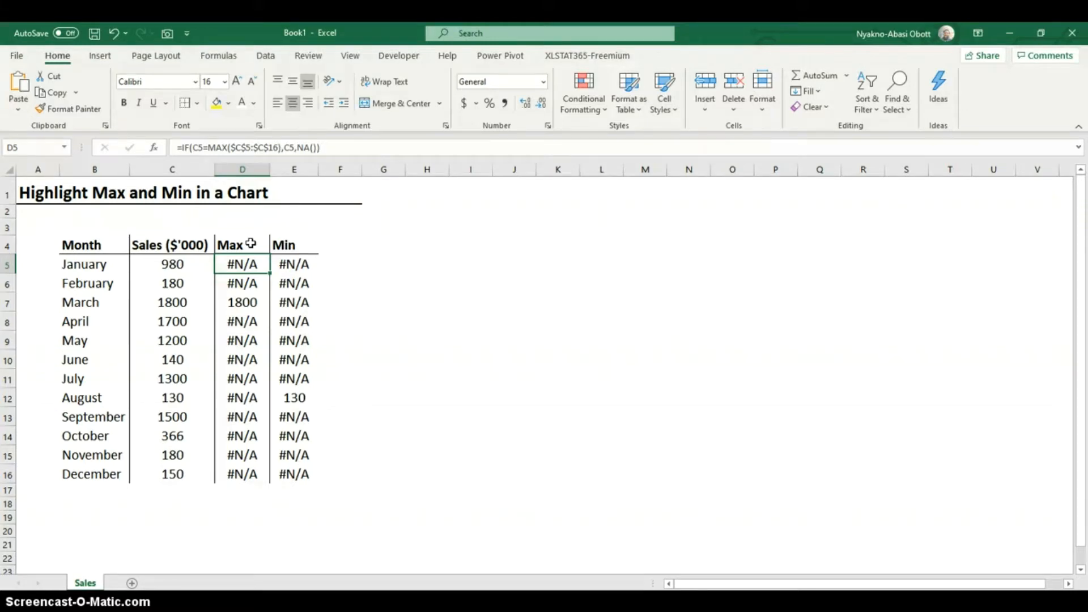
# - Enter the labels MAX in J3 and MIN in J4
pyautogui.click(517, 230)
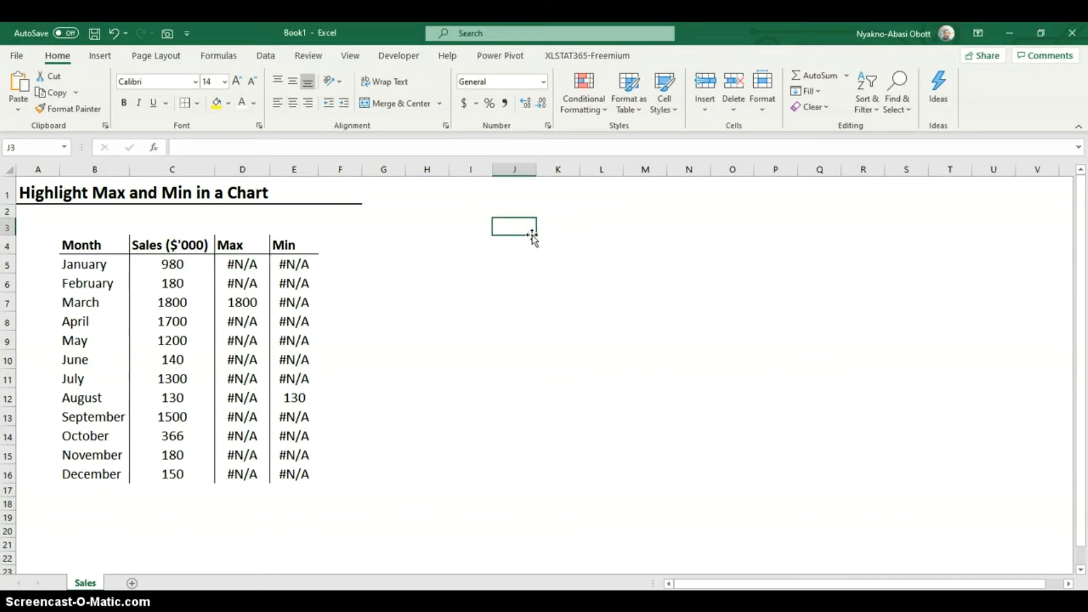
pyautogui.write('m')
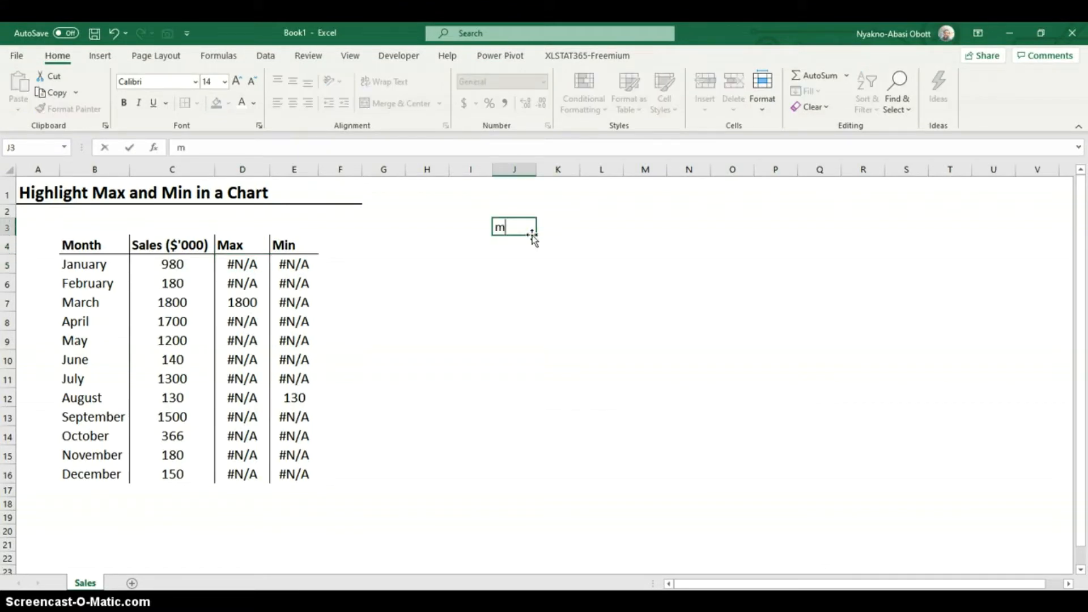
pyautogui.press('BackSpace')
pyautogui.write('MAX')
pyautogui.press('Return')
pyautogui.write('MIN')
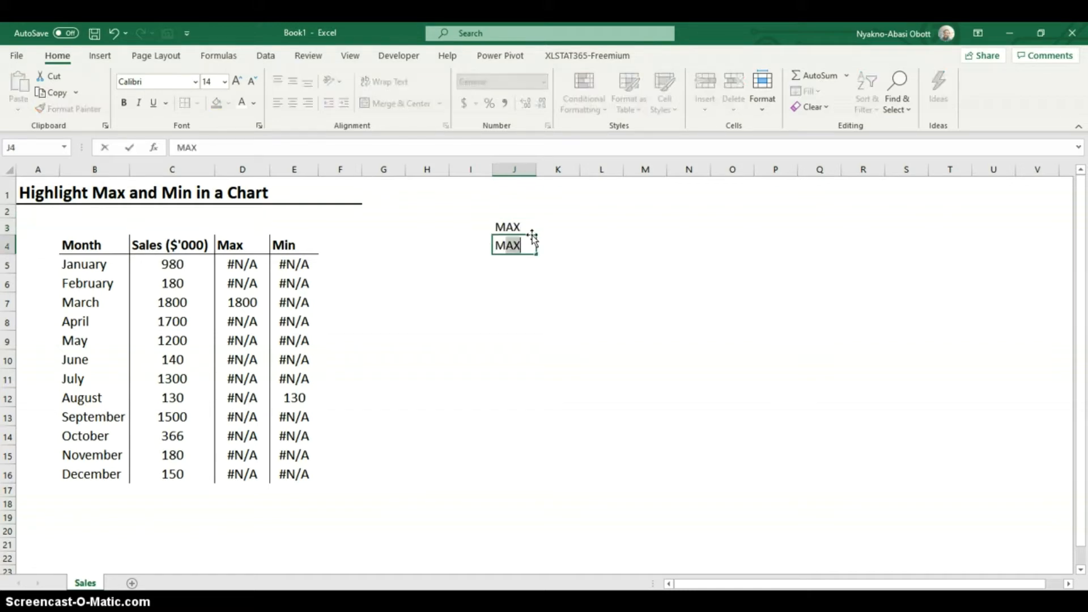
pyautogui.press('Tab')
pyautogui.press('Up')
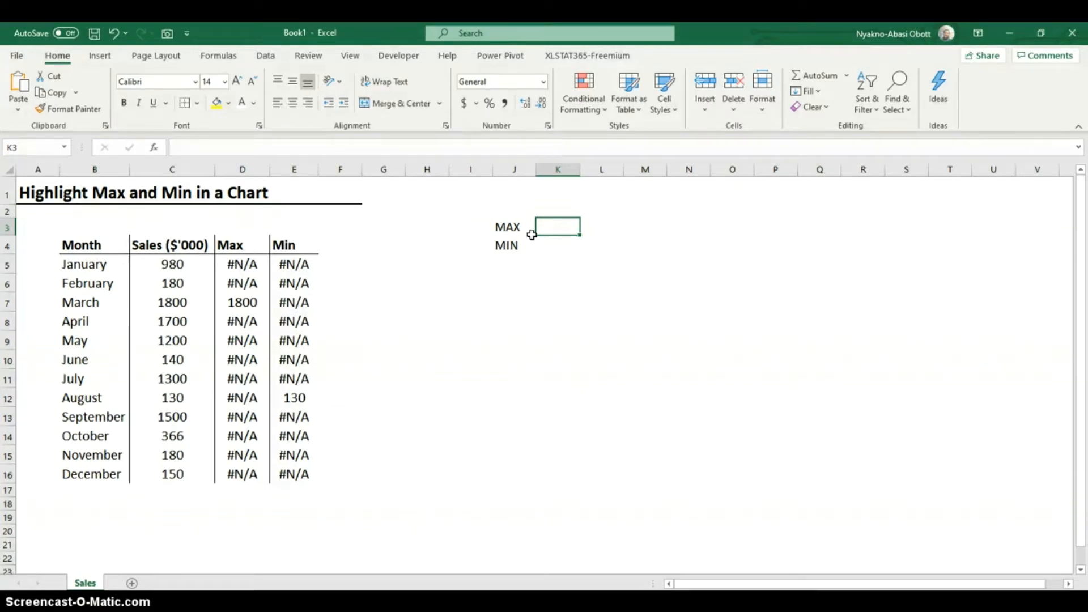
# - Enter the formula =MAX(C5:C16) in K3, beside the MAX label
pyautogui.write('=MAX(')
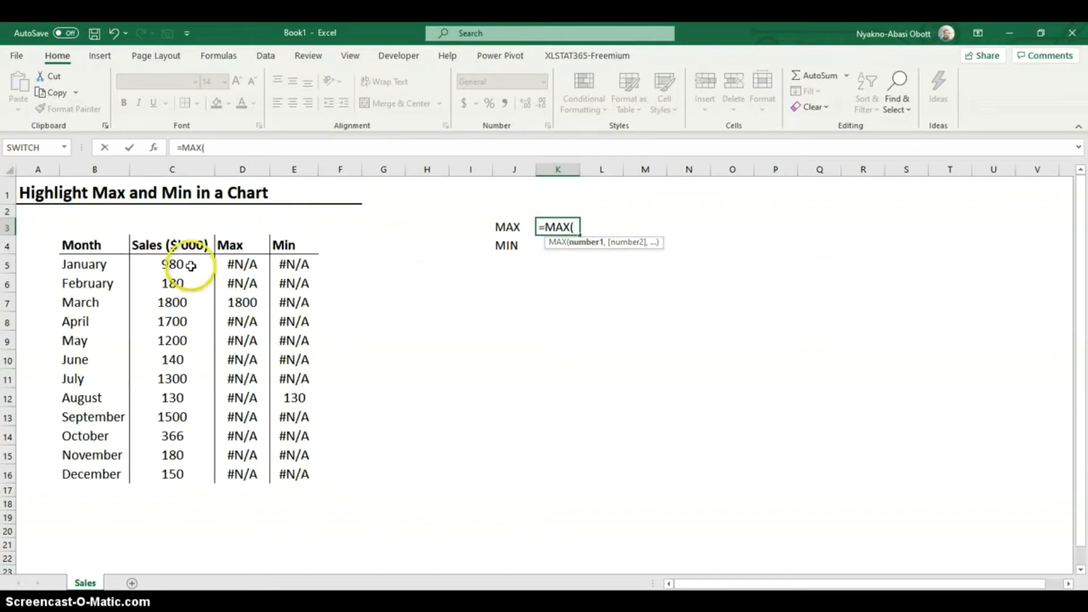
pyautogui.moveTo(175, 265); pyautogui.dragTo(199, 469)
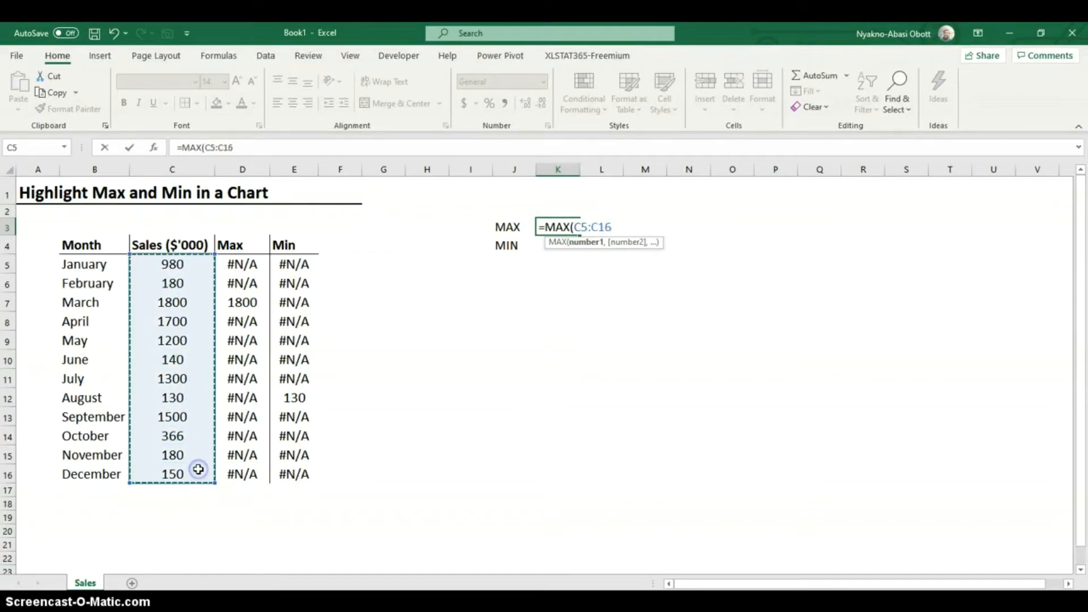
pyautogui.write(')')
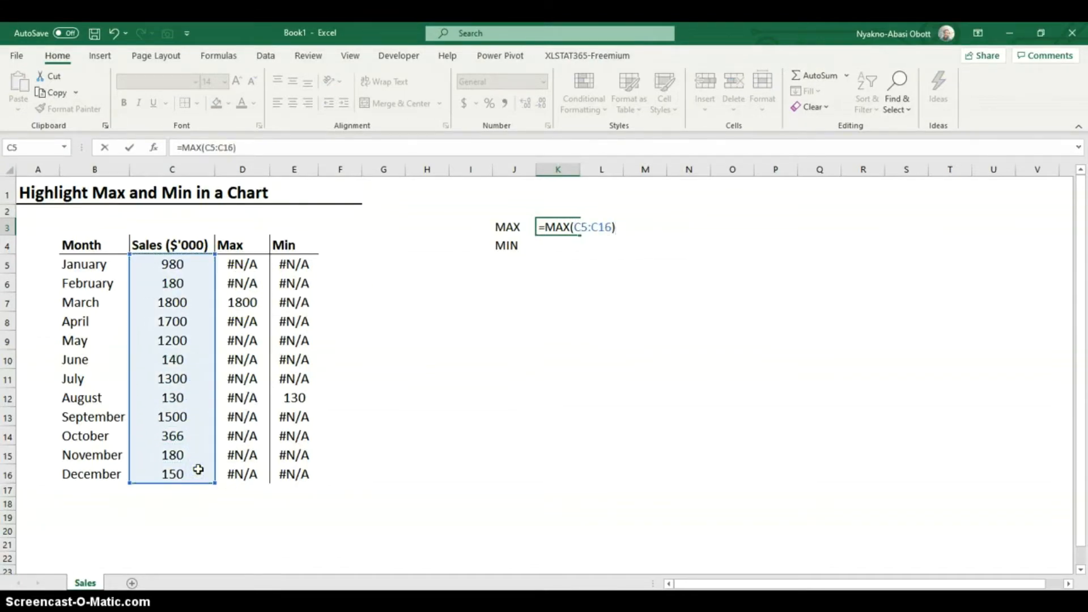
pyautogui.press('Return')
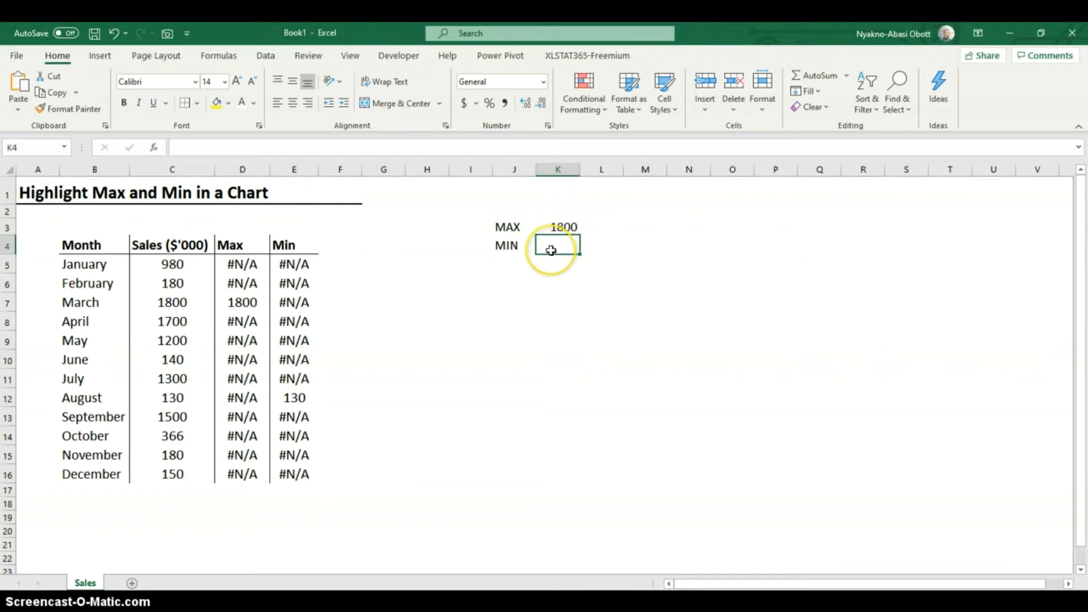
# - Enter the formula =MIN(C5:C16) in K4, beside the MIN label
pyautogui.write('=MIN(')
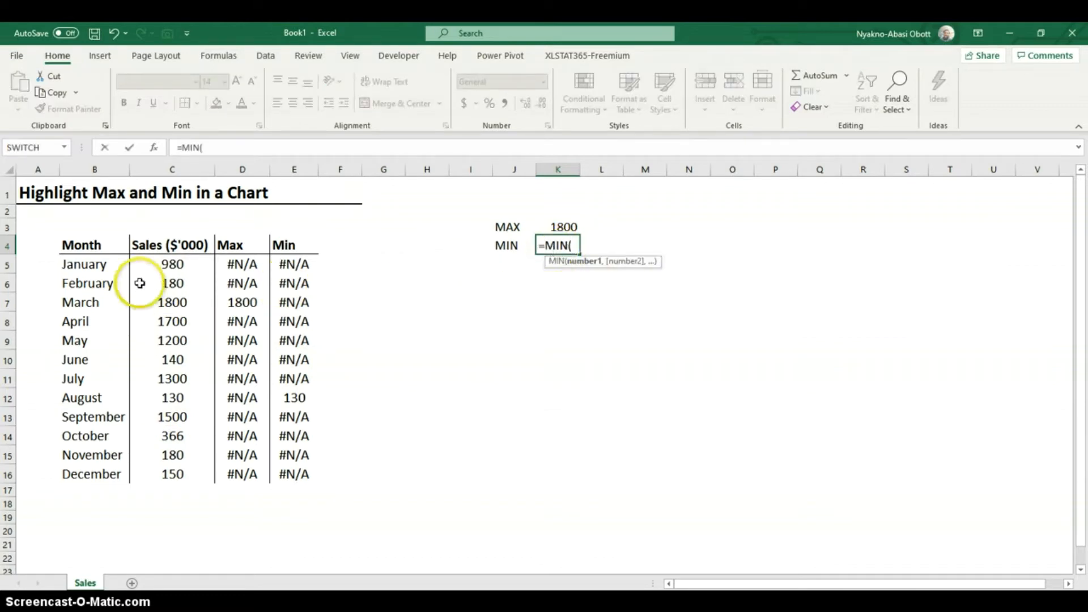
pyautogui.moveTo(188, 264); pyautogui.dragTo(182, 470)
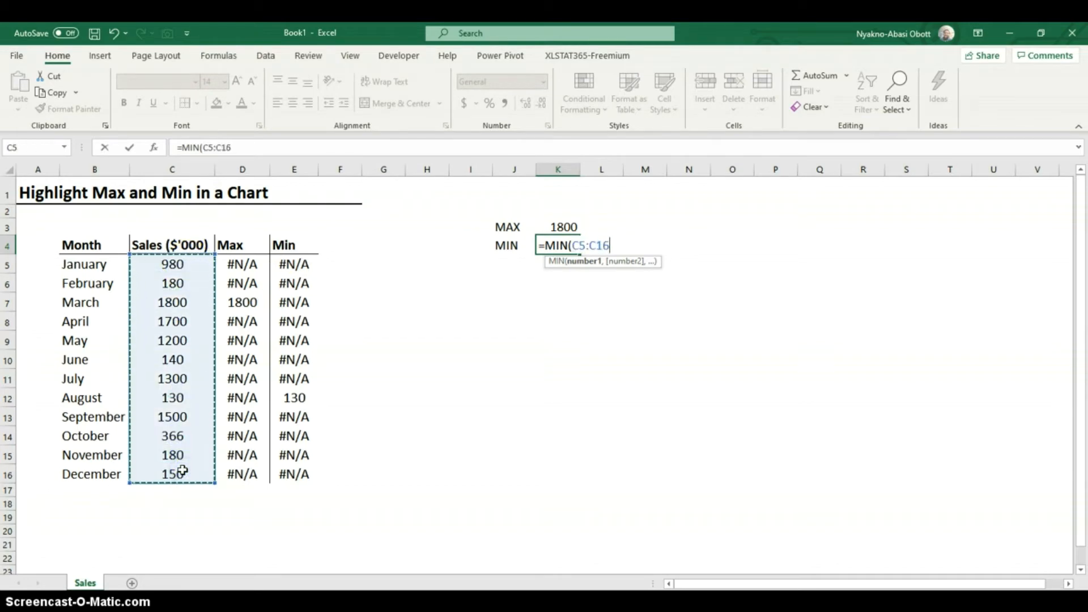
pyautogui.write(')')
pyautogui.press('Return')
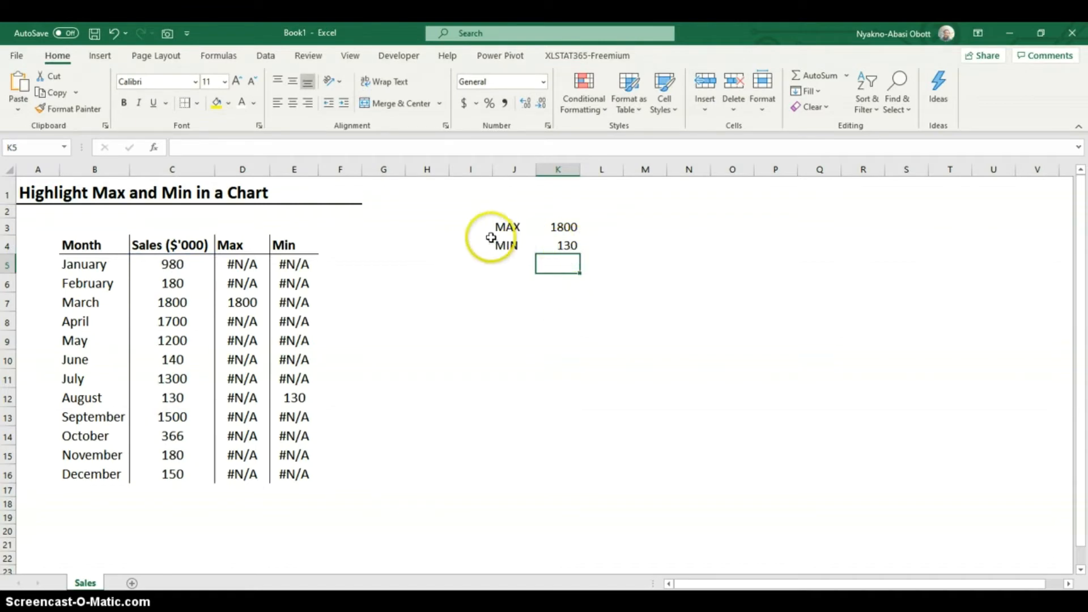
# - Clear the MAX and MIN helper cells J3:K4 and examine the IF formula in D5
pyautogui.moveTo(505, 227); pyautogui.dragTo(573, 246)
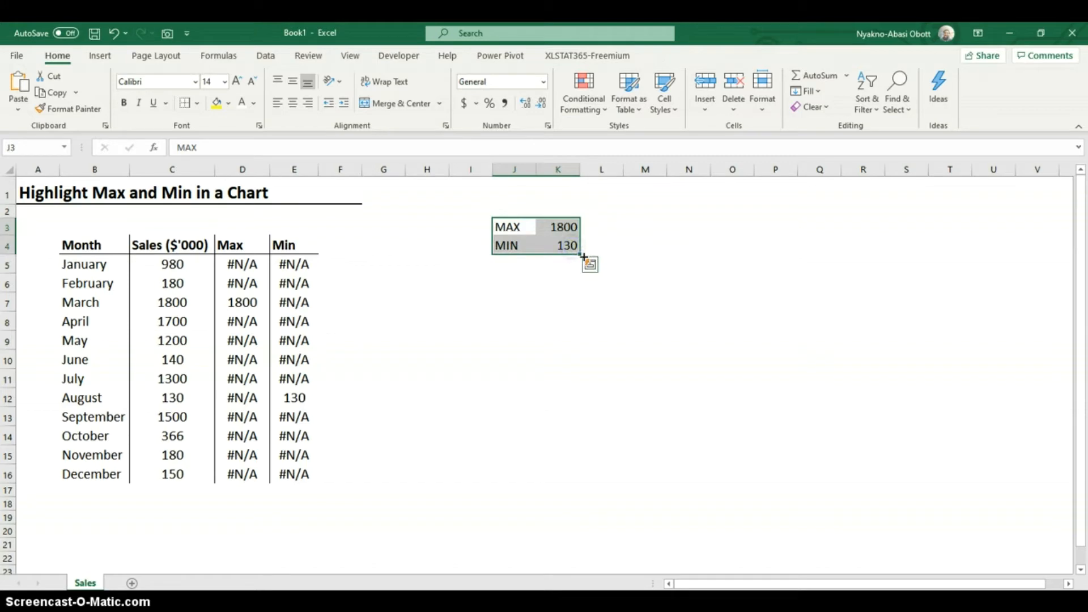
pyautogui.press('Delete')
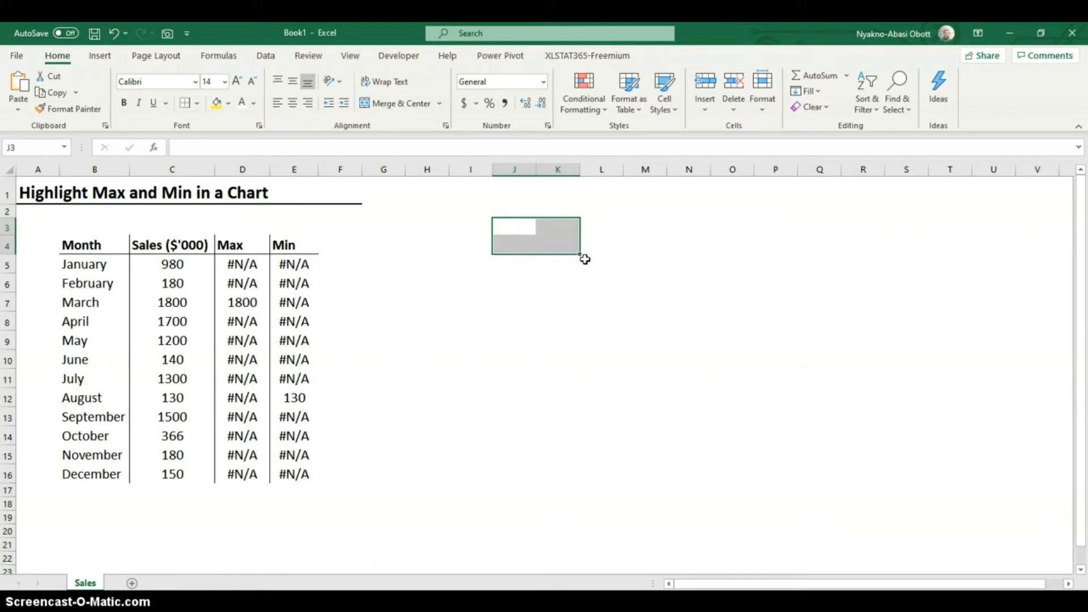
pyautogui.click(238, 265)
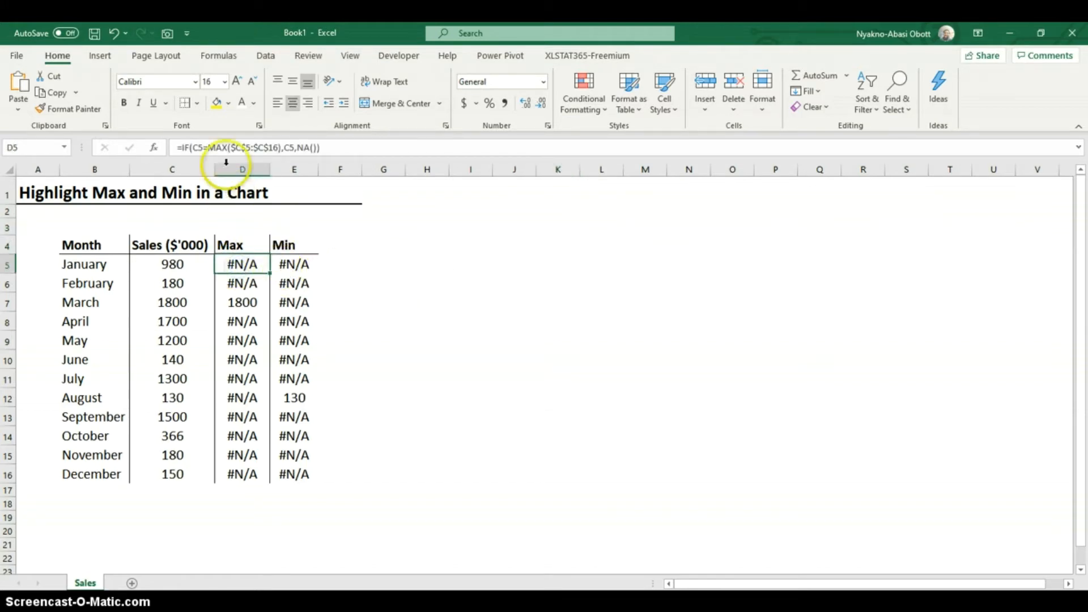
pyautogui.click(240, 266)
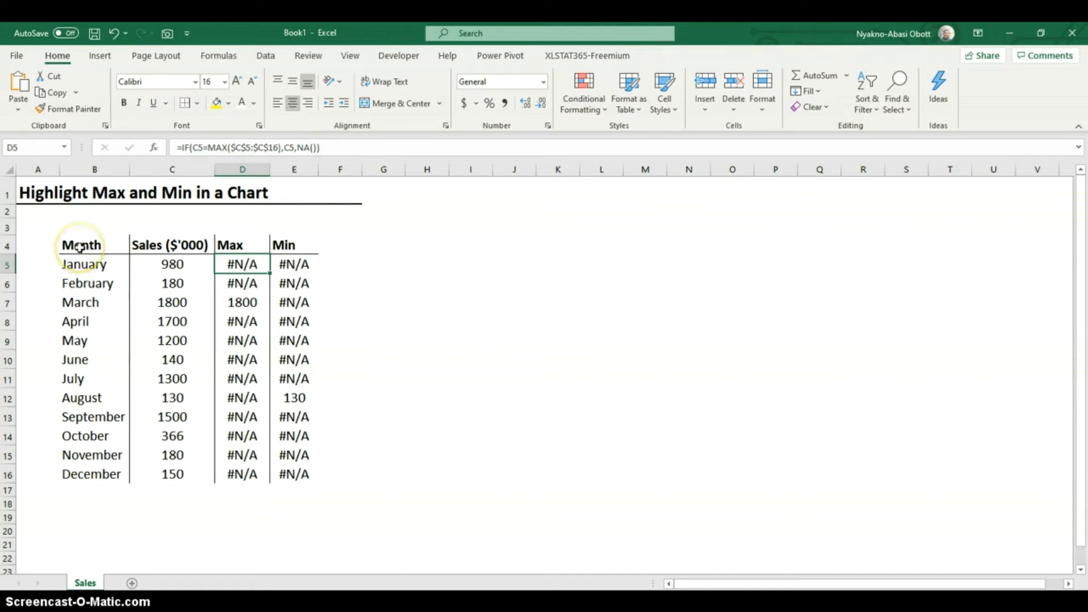
# - Insert a basic 2-D line chart from the Month and Sales data in B4:C16
pyautogui.moveTo(80, 247)
pyautogui.mouseDown()
pyautogui.moveTo(138, 243)
pyautogui.moveTo(219, 302)
pyautogui.moveTo(201, 474)
pyautogui.mouseUp()
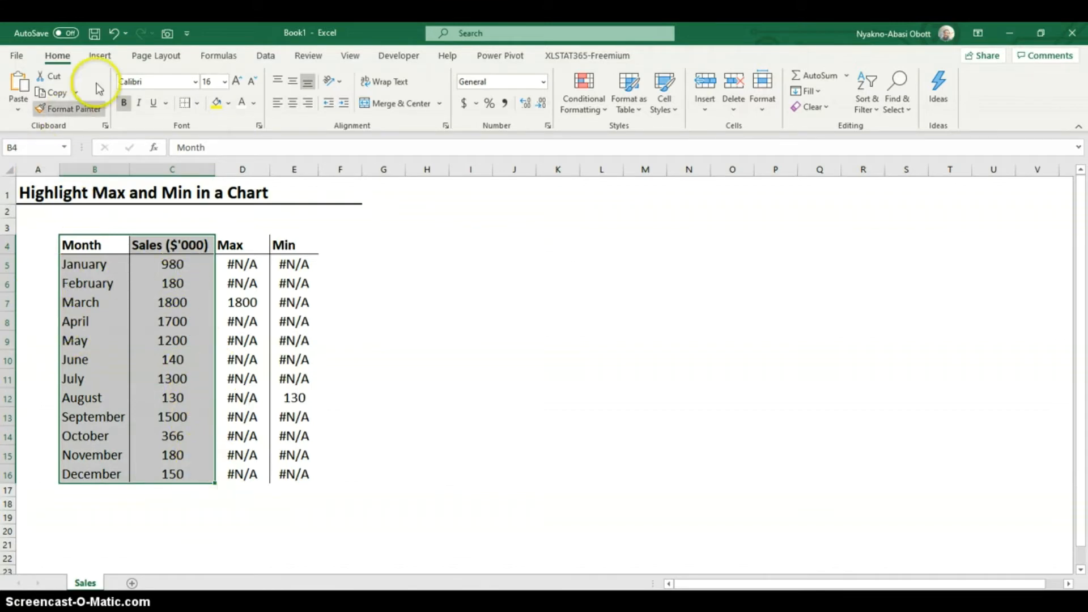
pyautogui.click(98, 56)
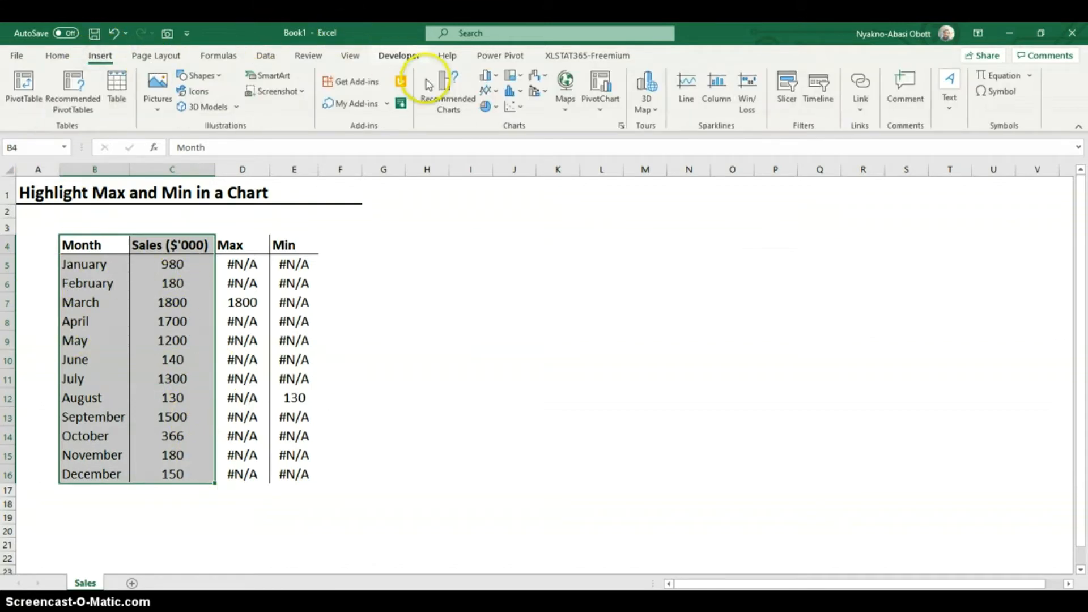
pyautogui.click(491, 89)
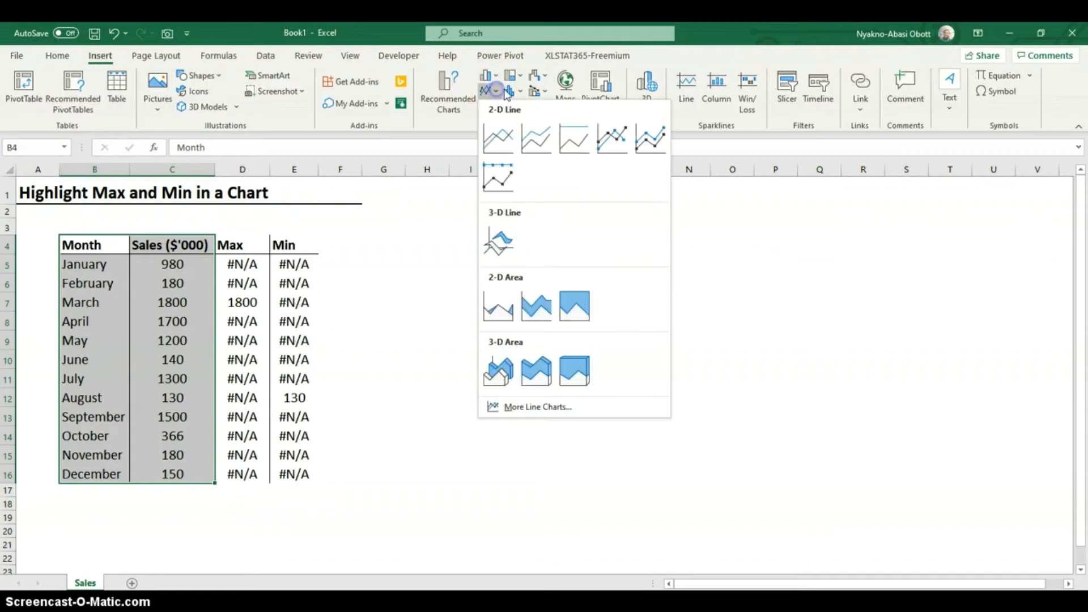
pyautogui.click(500, 138)
# - Place the line chart beside the table and resize it to span columns H to T and rows 4 to 16
pyautogui.moveTo(545, 279); pyautogui.dragTo(542, 237)
pyautogui.moveTo(708, 355); pyautogui.dragTo(930, 357)
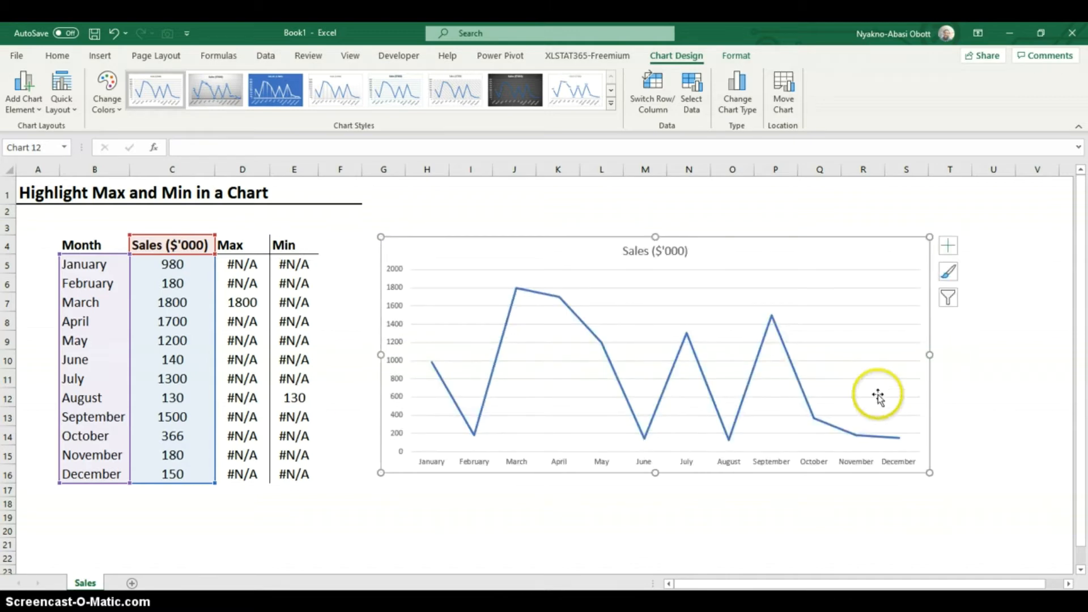
pyautogui.moveTo(654, 481); pyautogui.dragTo(655, 483)
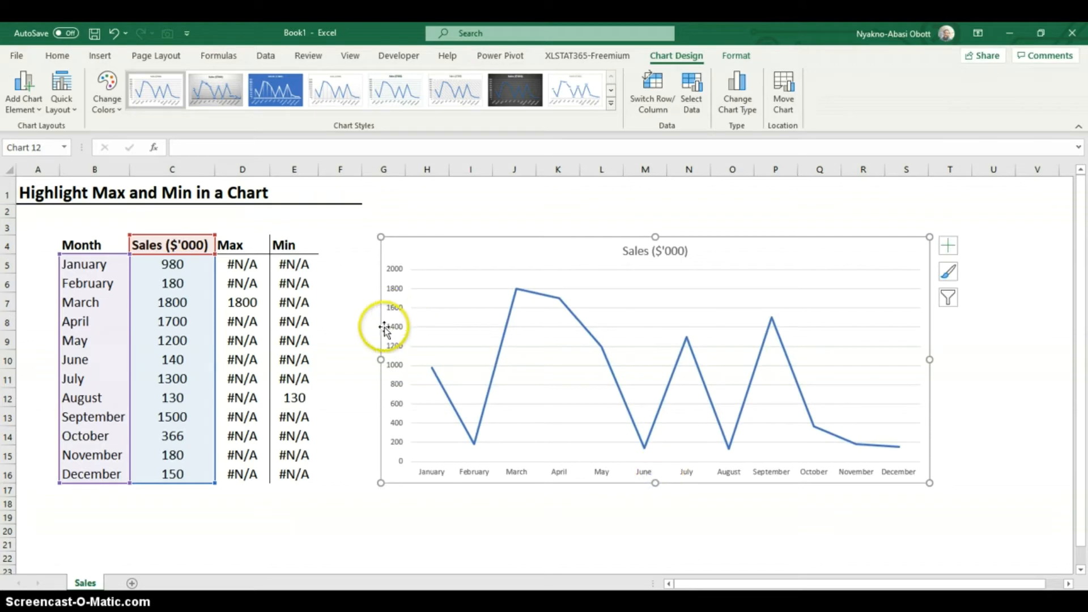
pyautogui.moveTo(381, 360); pyautogui.dragTo(406, 360)
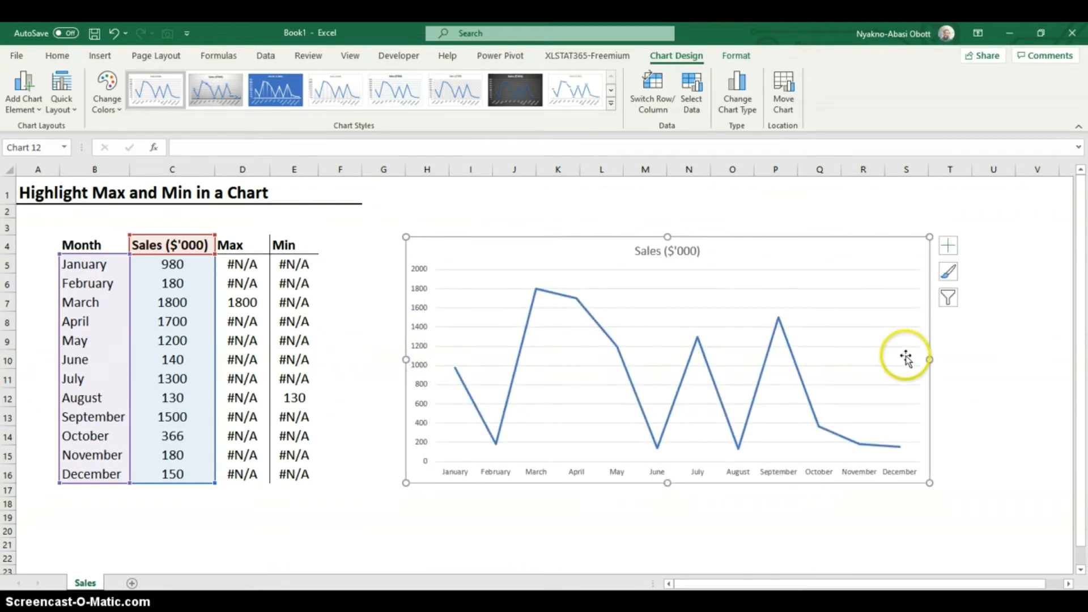
pyautogui.moveTo(930, 362); pyautogui.dragTo(972, 361)
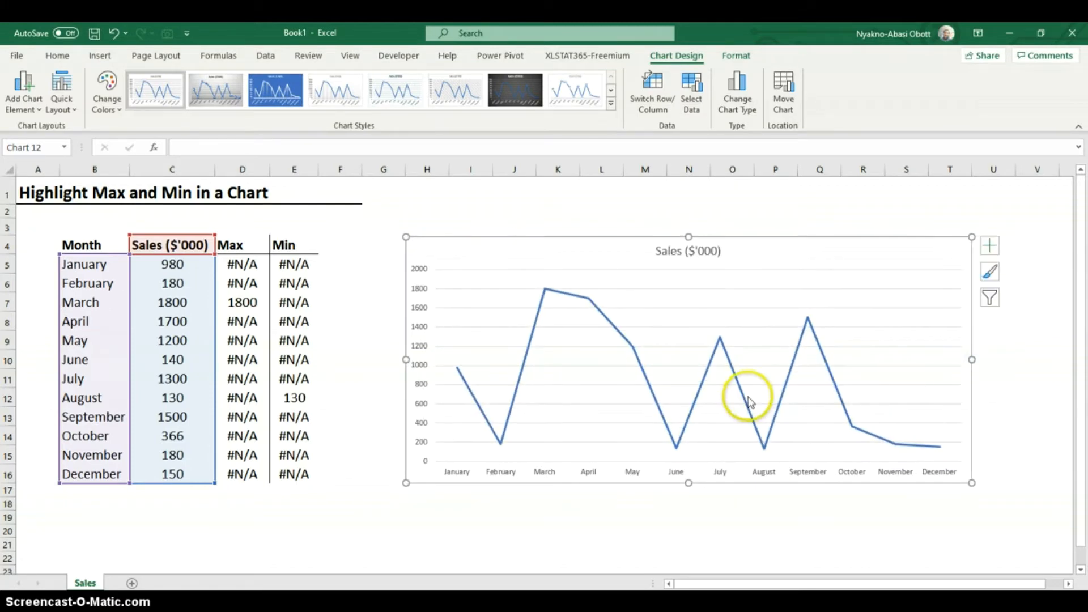
# - Remove the horizontal gridlines and the vertical value axis from the sales line chart
pyautogui.click(513, 503)
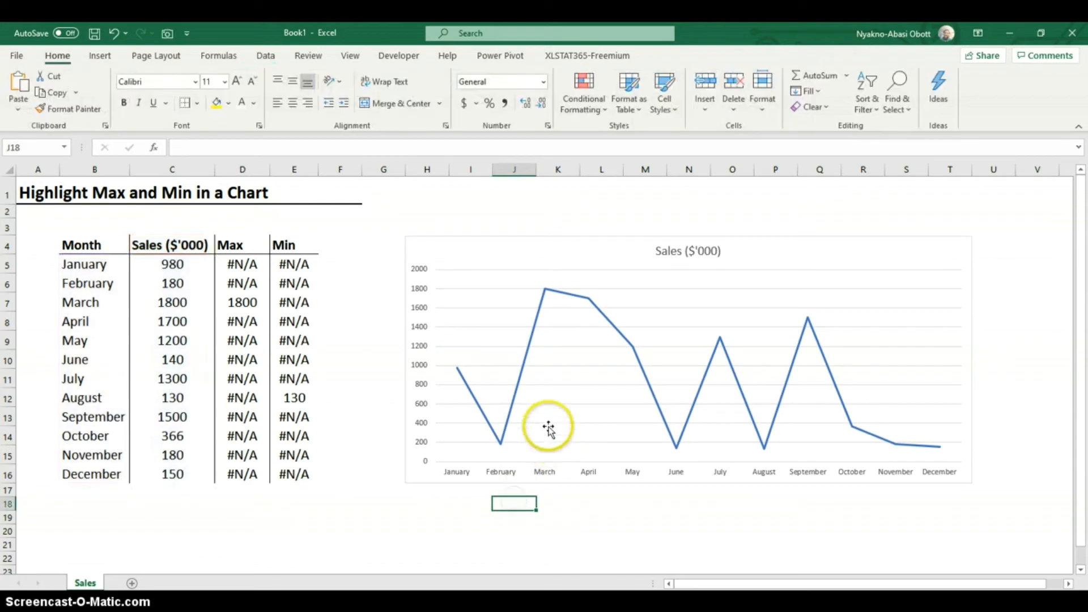
pyautogui.click(552, 408)
pyautogui.click(554, 408)
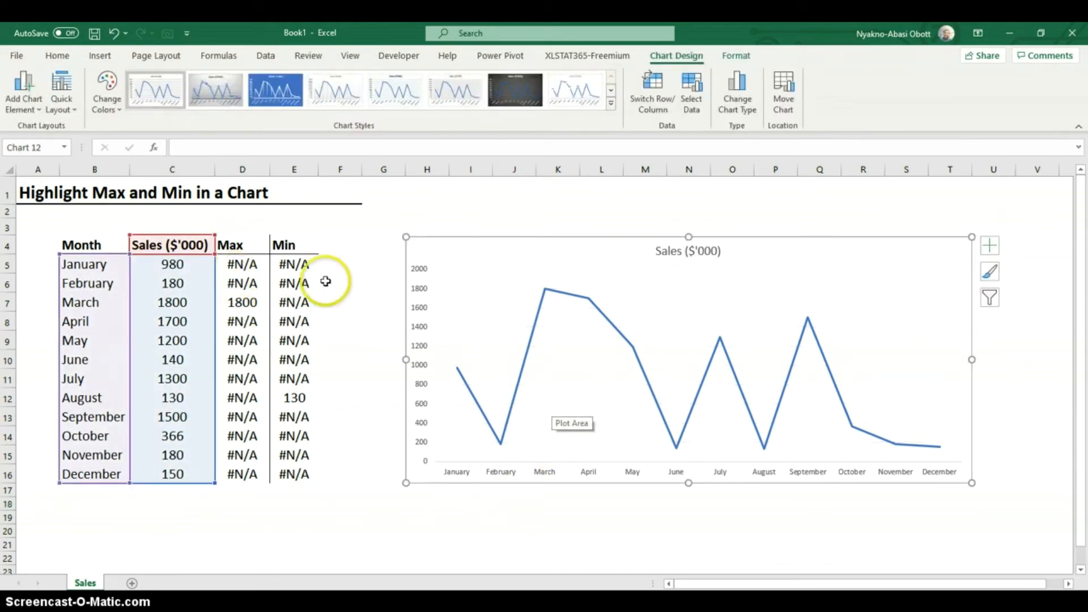
pyautogui.click(424, 278)
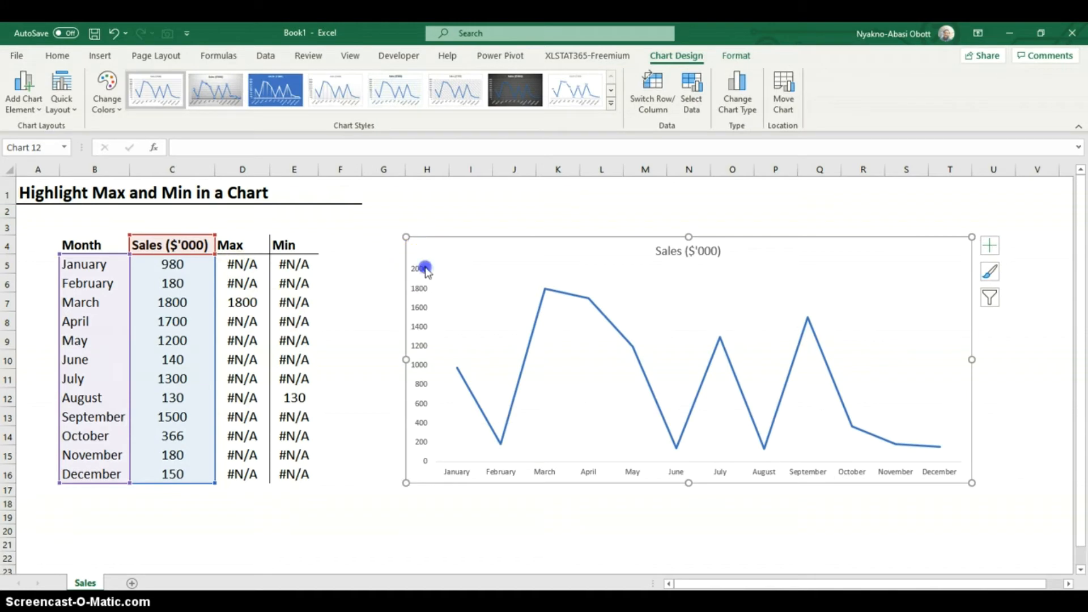
pyautogui.click(426, 266)
pyautogui.press('Delete')
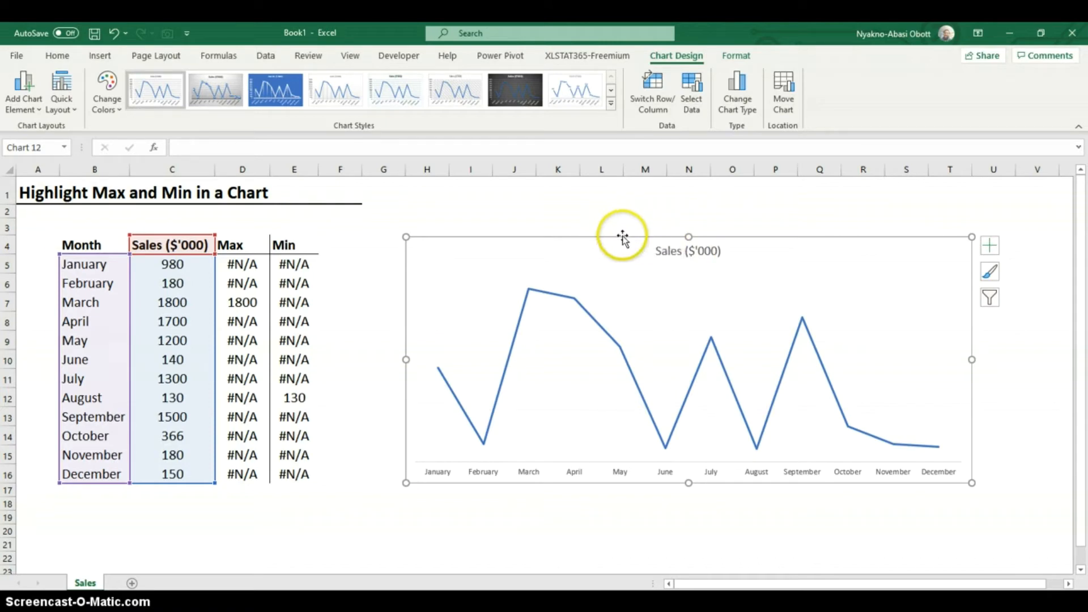
pyautogui.click(581, 500)
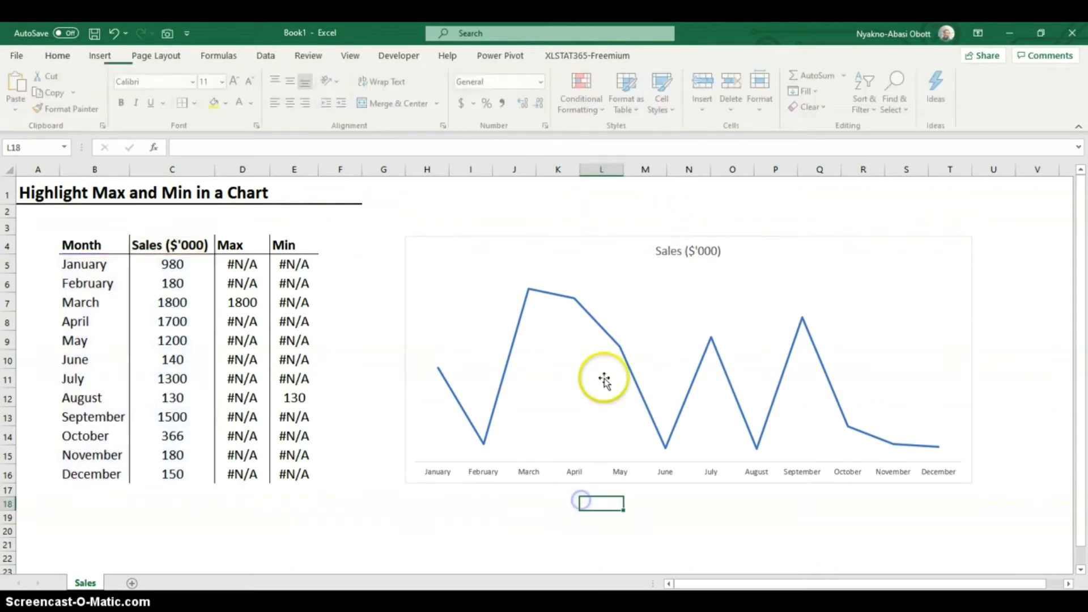
# - Extend the chart's source data to include the Max and Min columns, covering C4:E16
pyautogui.click(622, 241)
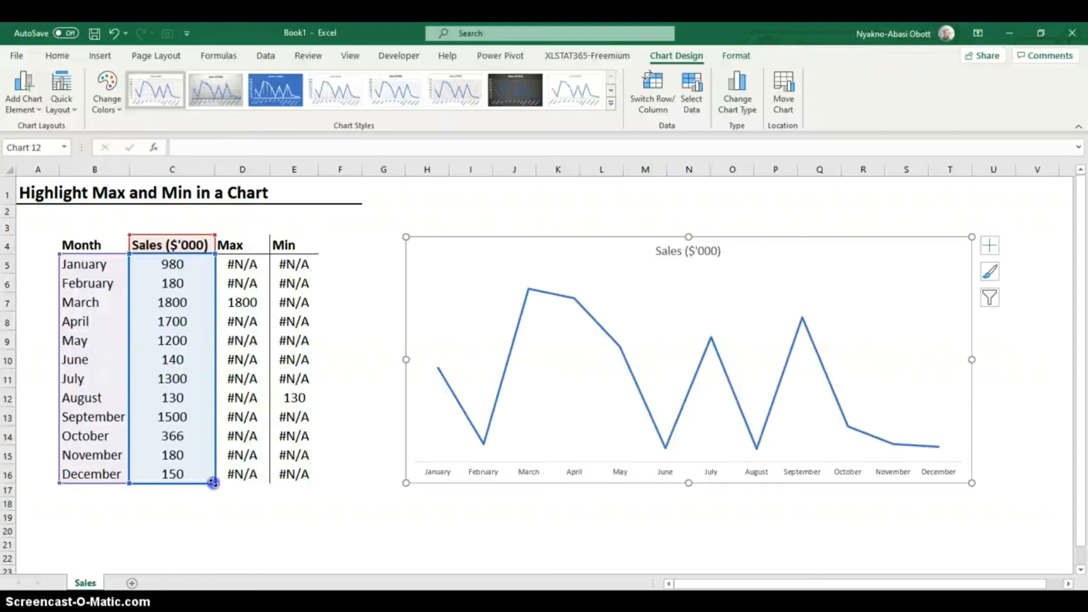
pyautogui.moveTo(242, 481); pyautogui.dragTo(311, 480)
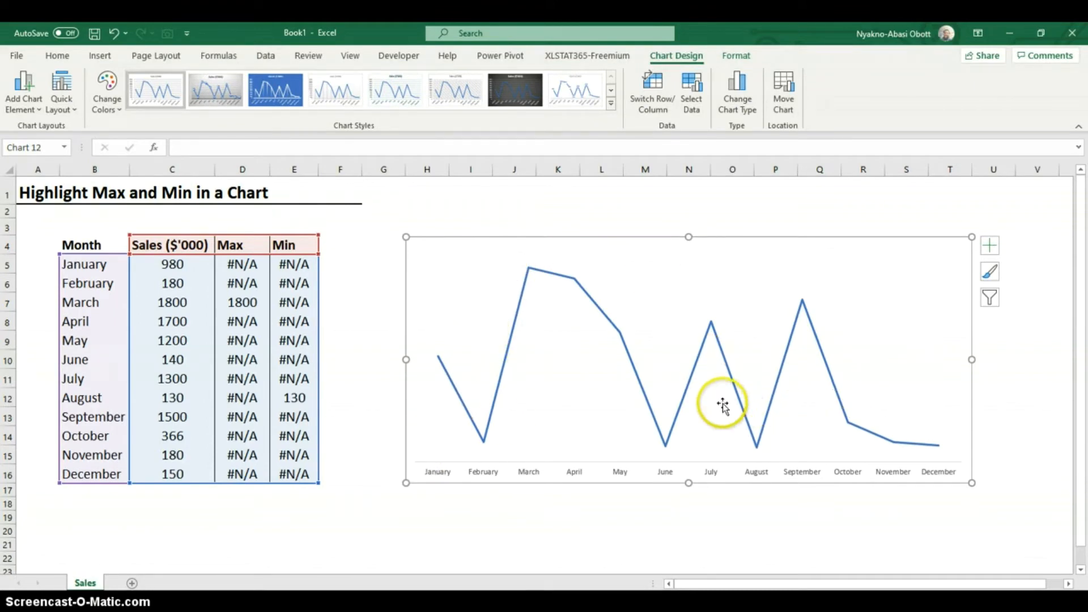
# - Open the data series formatting for the chart and select Series "Max" as the element to format
pyautogui.click(803, 305)
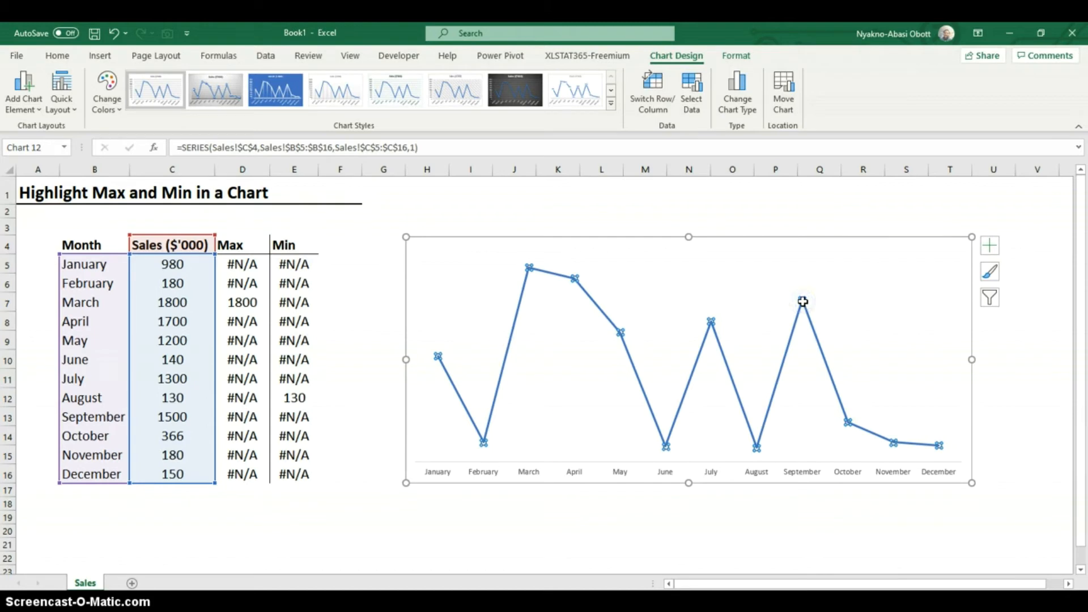
pyautogui.click(711, 322)
pyautogui.rightClick(711, 322)
pyautogui.click(763, 470)
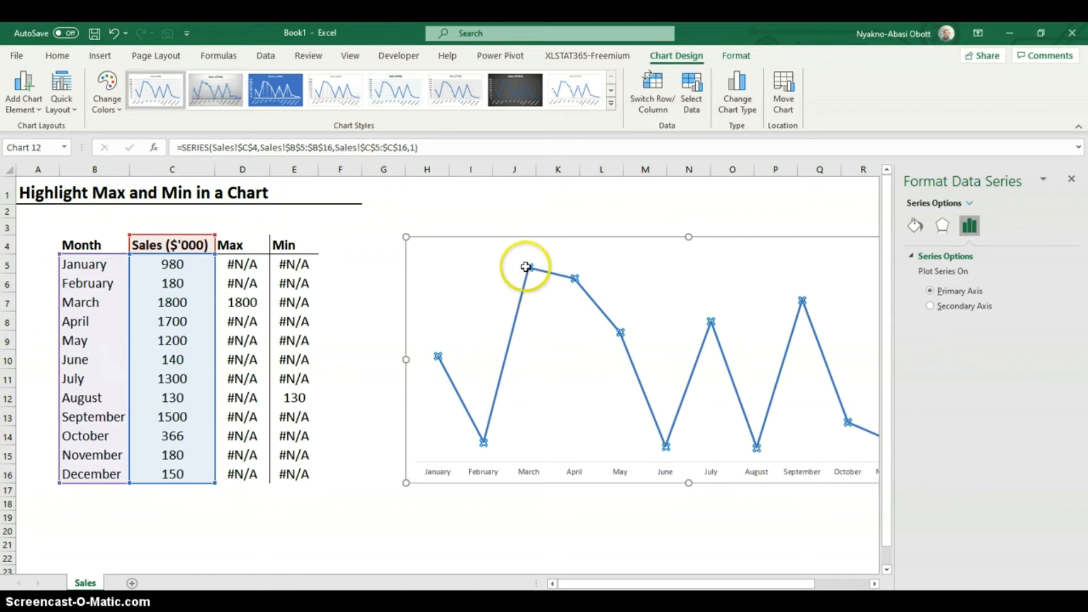
pyautogui.click(970, 204)
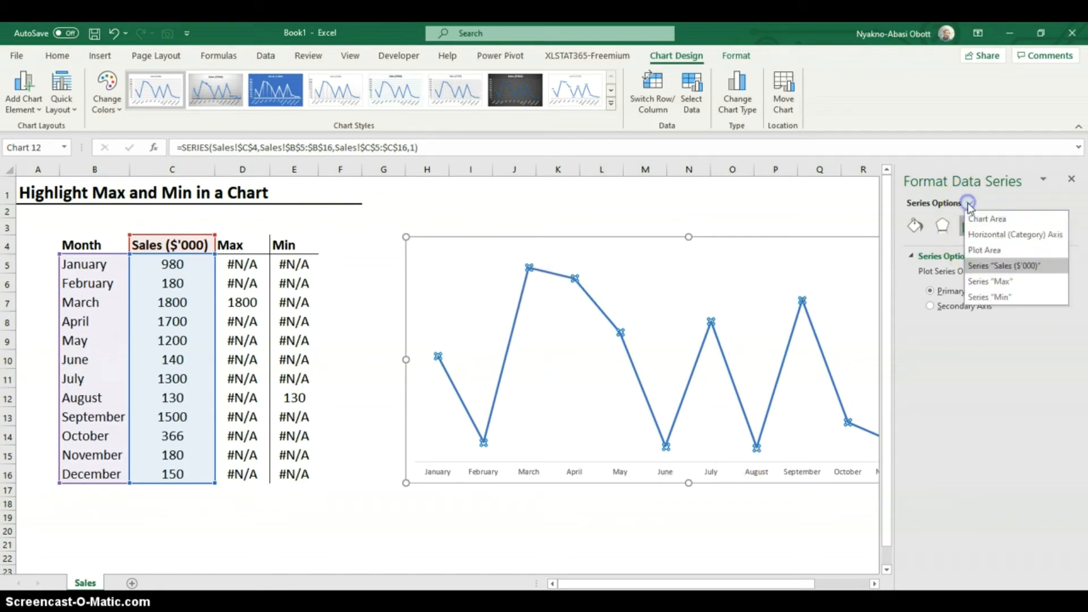
pyautogui.click(992, 282)
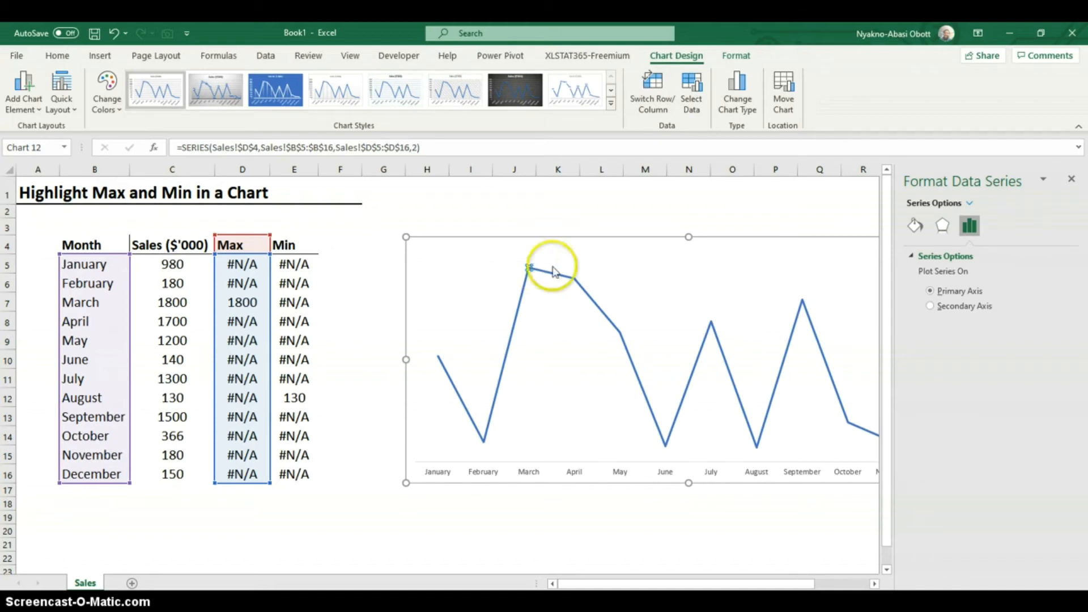
# - Give the Max series a built-in circle marker with size 14
pyautogui.click(917, 228)
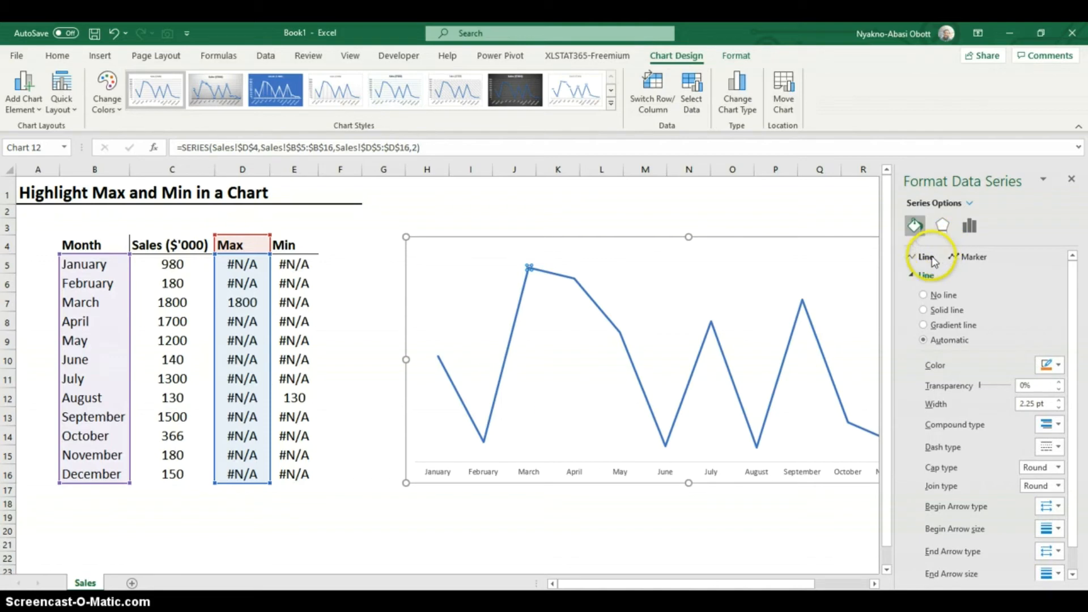
pyautogui.click(973, 259)
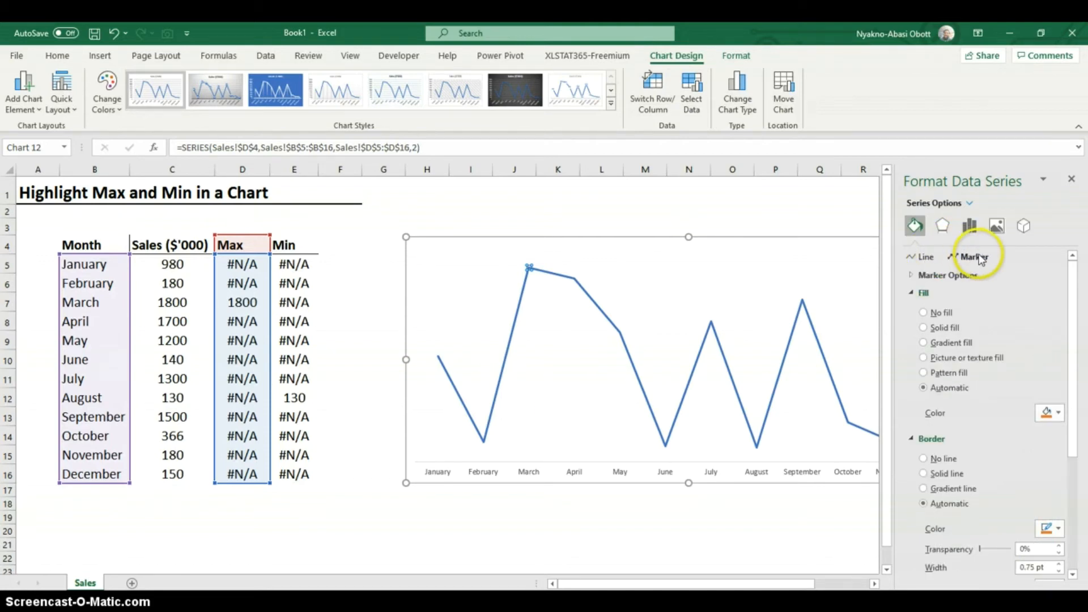
pyautogui.click(921, 276)
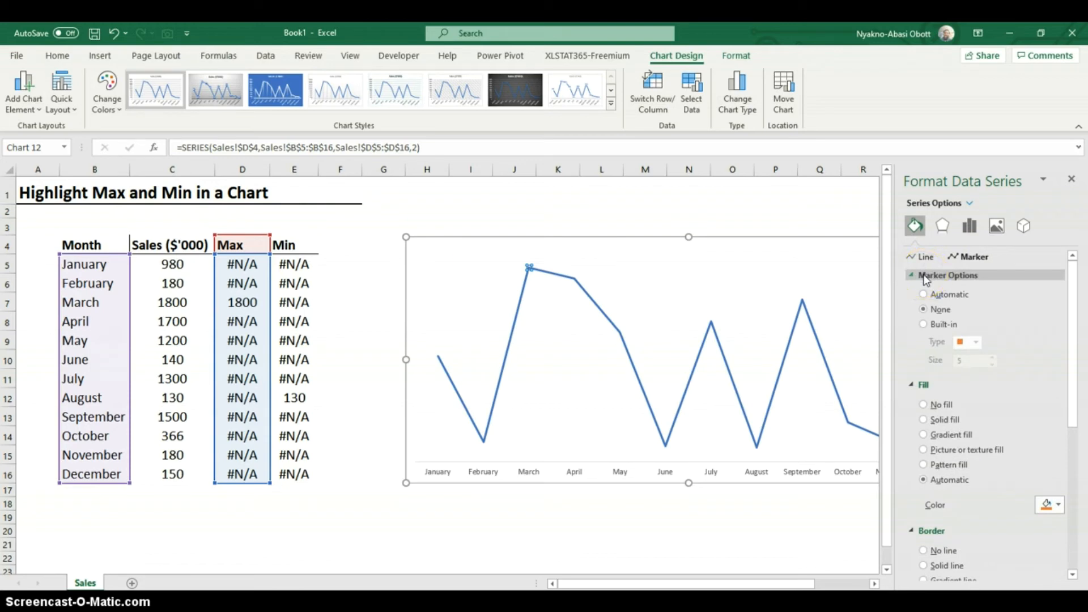
pyautogui.click(926, 324)
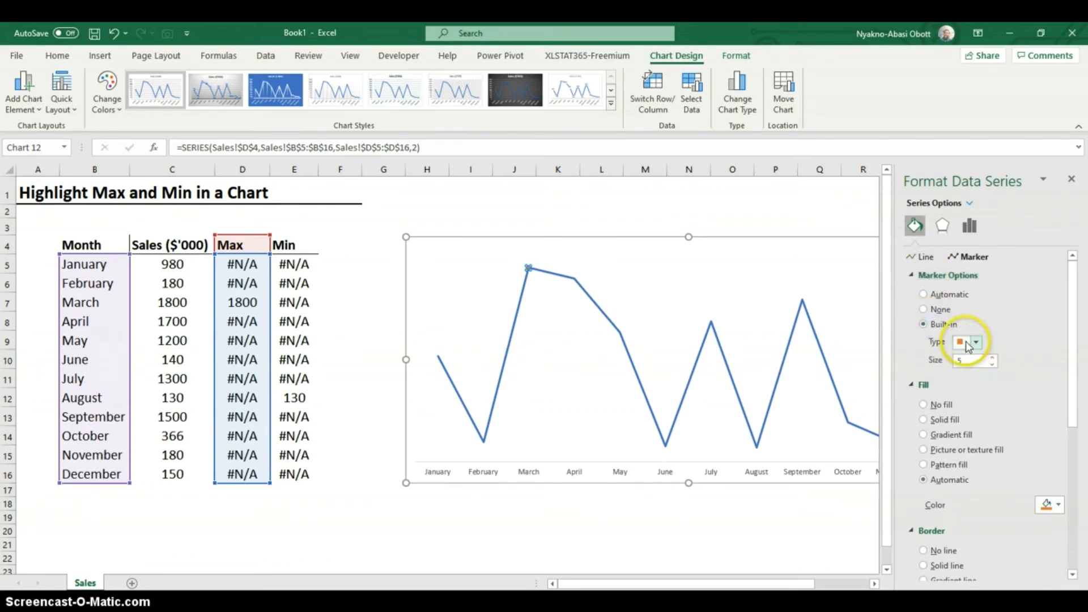
pyautogui.click(973, 343)
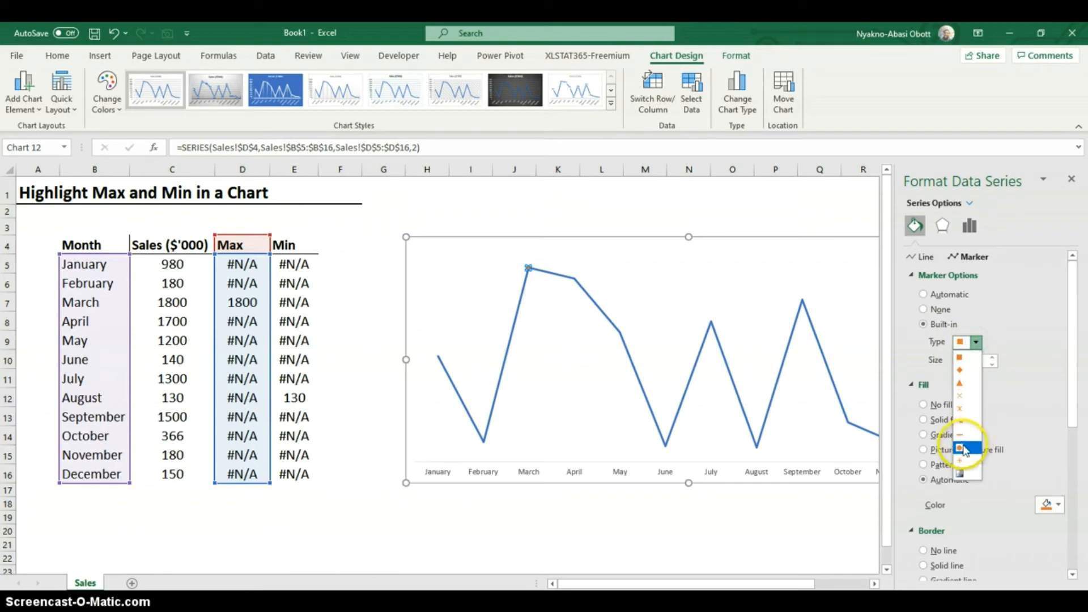
pyautogui.click(965, 450)
pyautogui.click(993, 357)
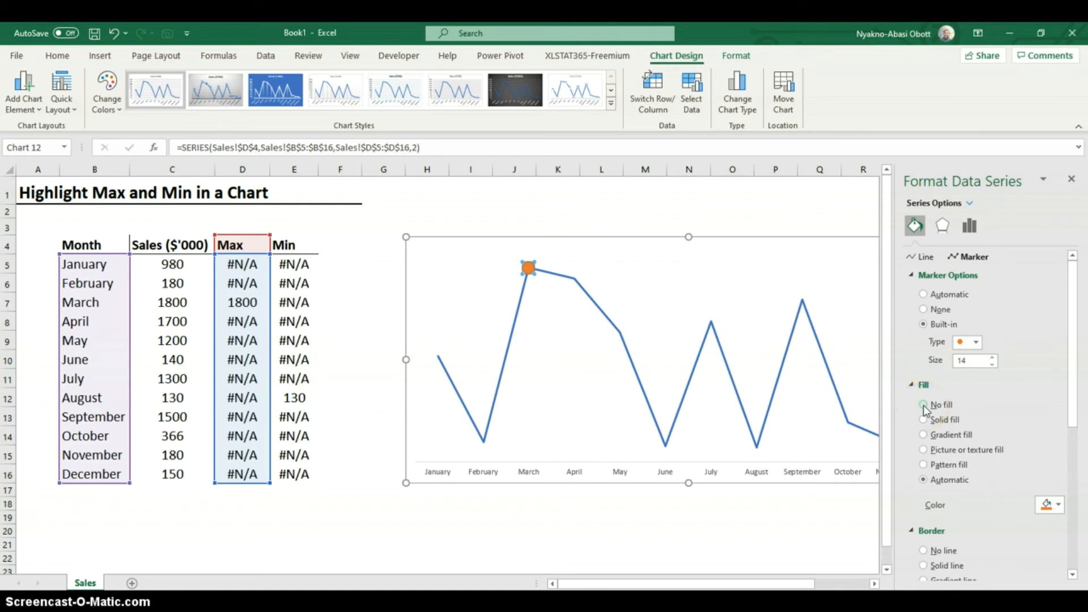
# - Set the Max marker to no fill and its border to a green solid line
pyautogui.click(924, 405)
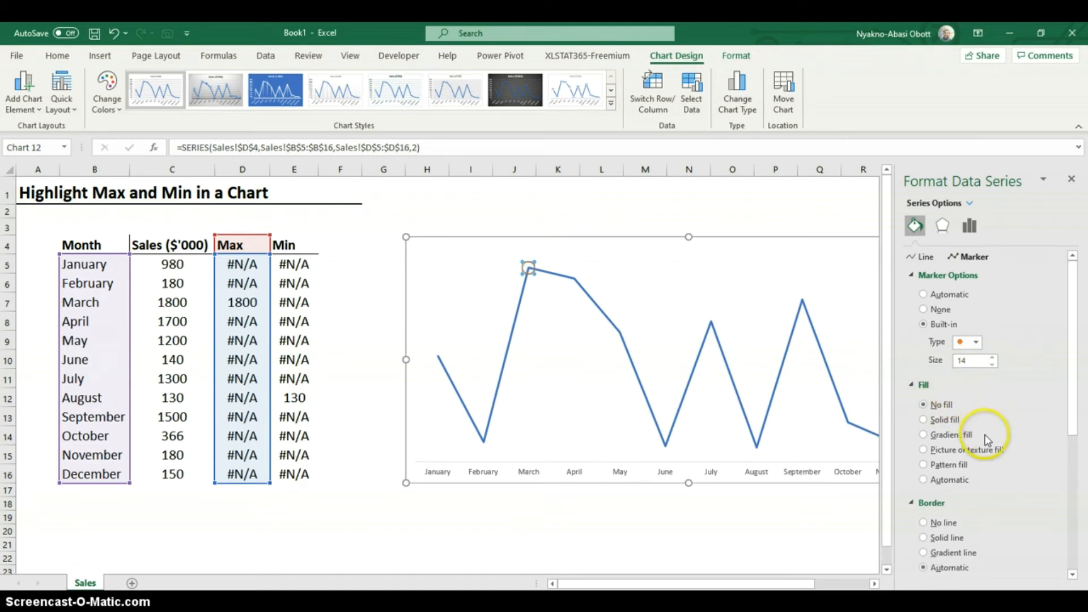
pyautogui.scroll(-3, 984, 442)
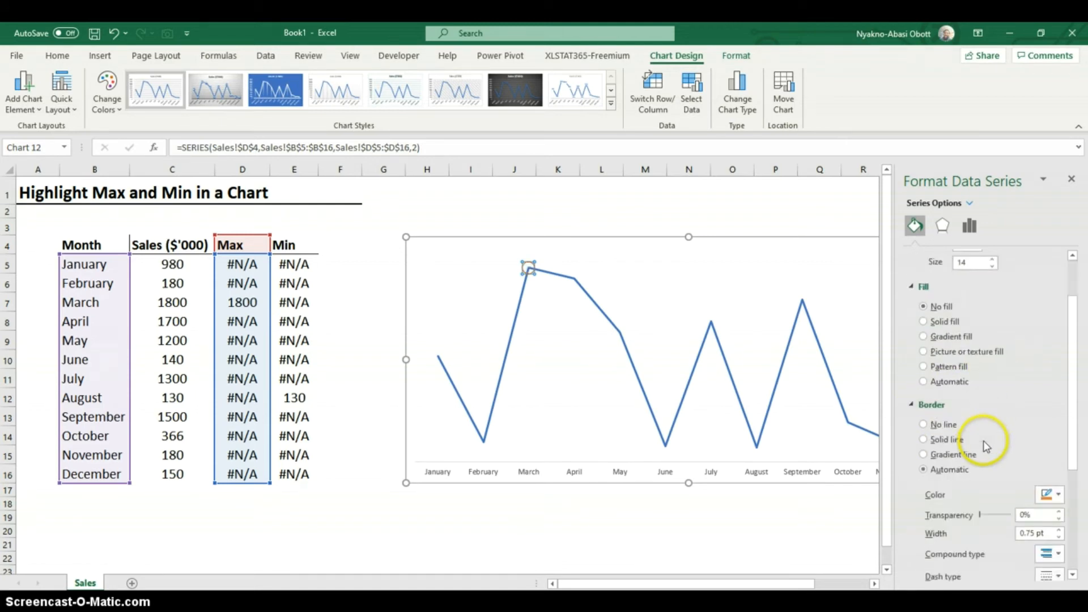
pyautogui.click(1059, 495)
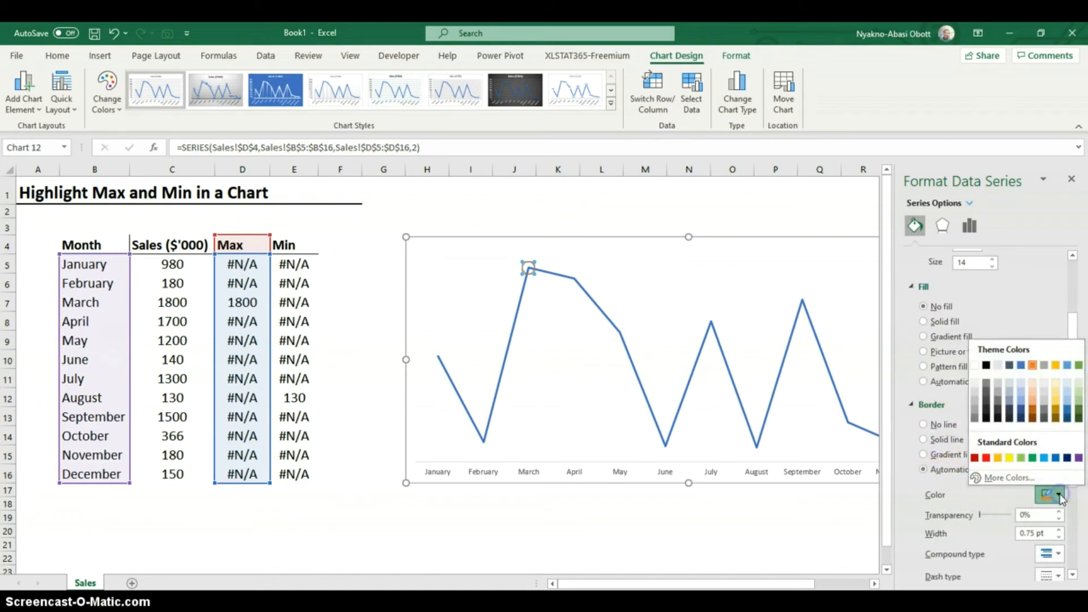
pyautogui.click(1033, 458)
# - Apply a dotted dash type to the Max marker's border and set its width to 1.5 pt
pyautogui.scroll(-3, 1020, 425)
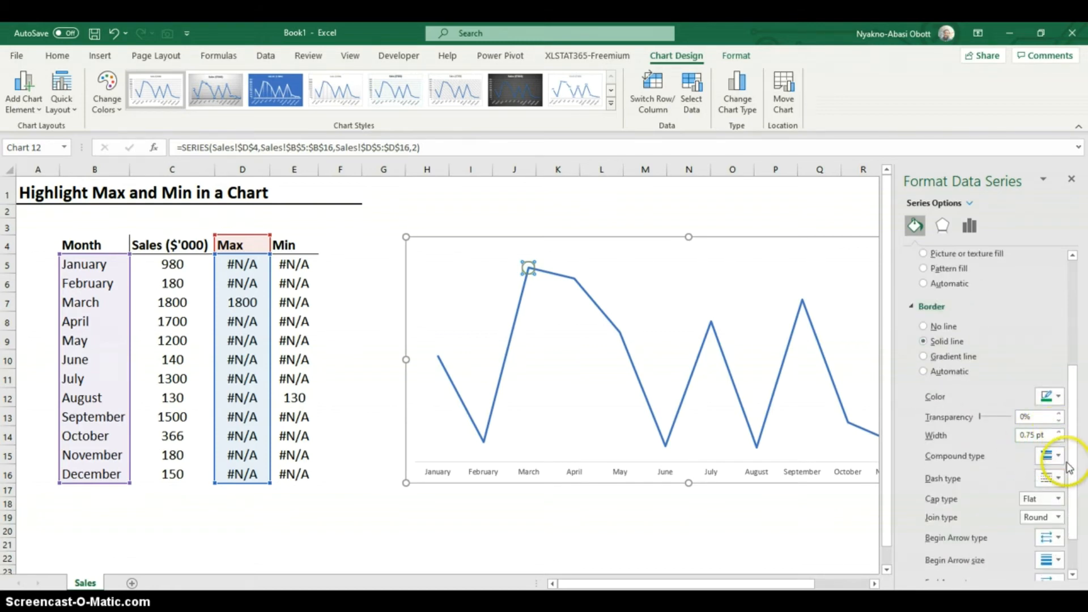
pyautogui.click(1061, 479)
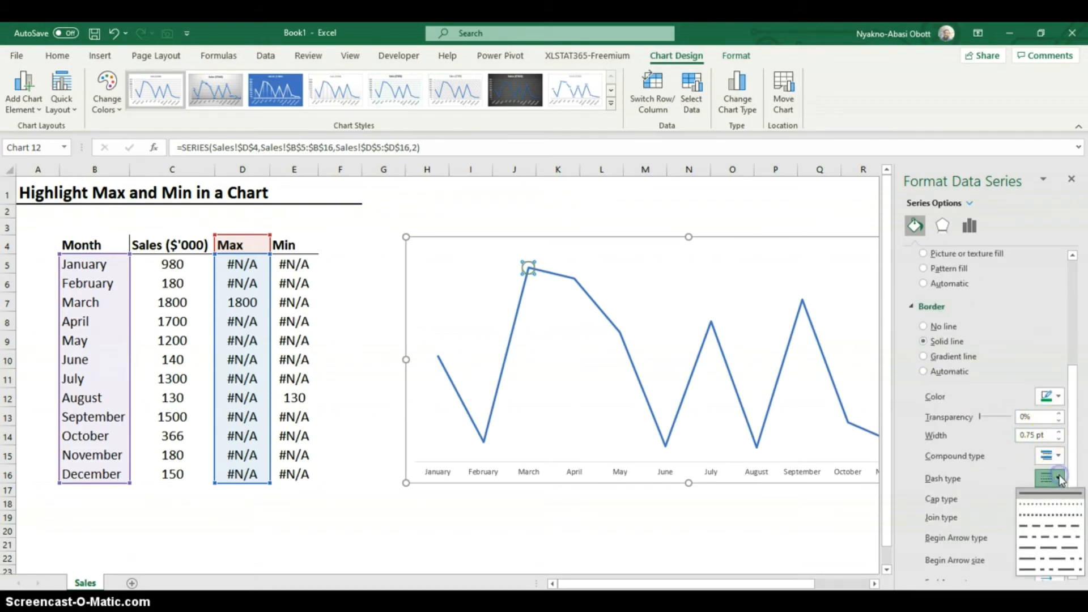
pyautogui.click(1058, 517)
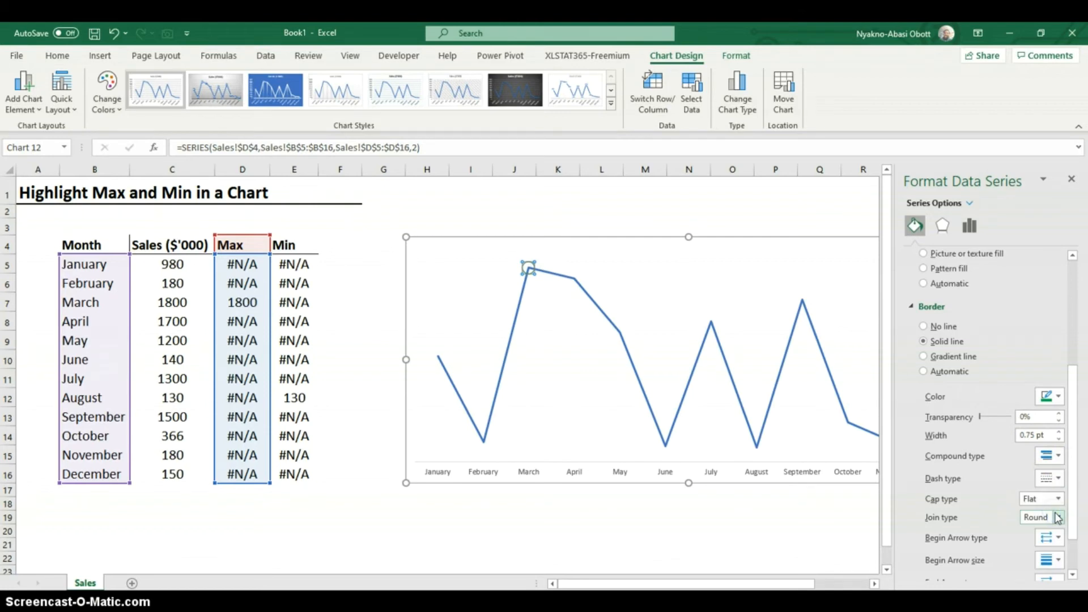
pyautogui.click(1059, 432)
pyautogui.scroll(-1, 1020, 397)
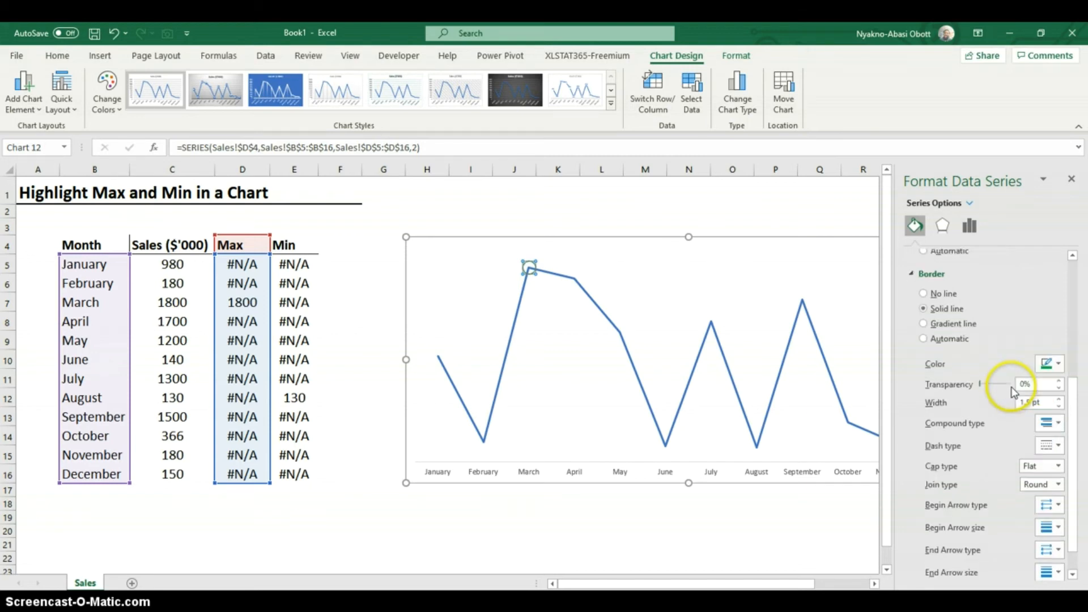
pyautogui.click(1032, 420)
pyautogui.scroll(8, 1034, 424)
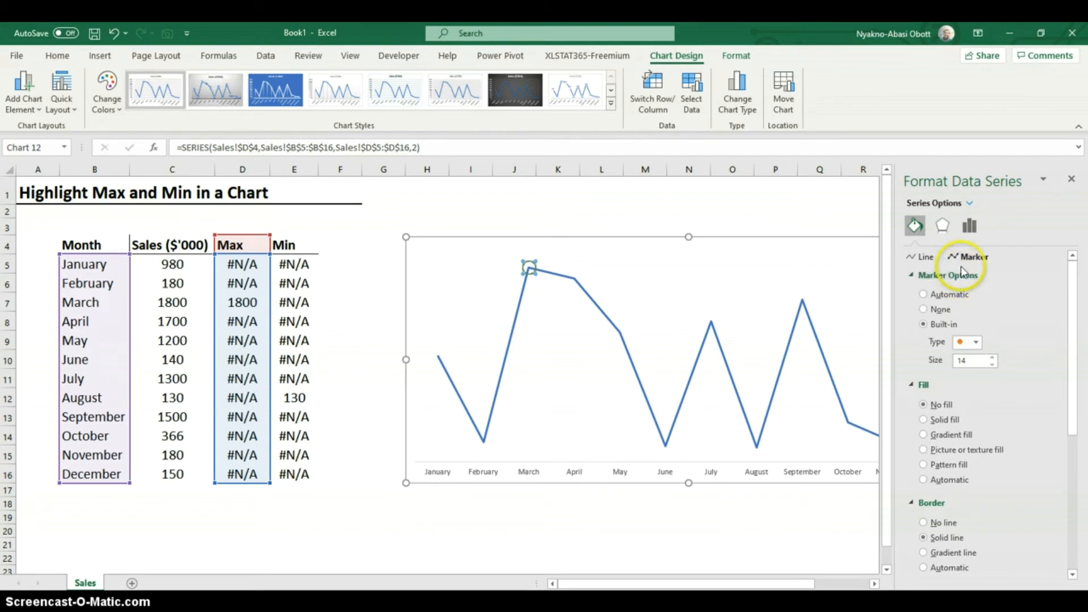
# - Switch the formatting to Series "Min" and give it an enlarged built-in circle marker
pyautogui.click(970, 204)
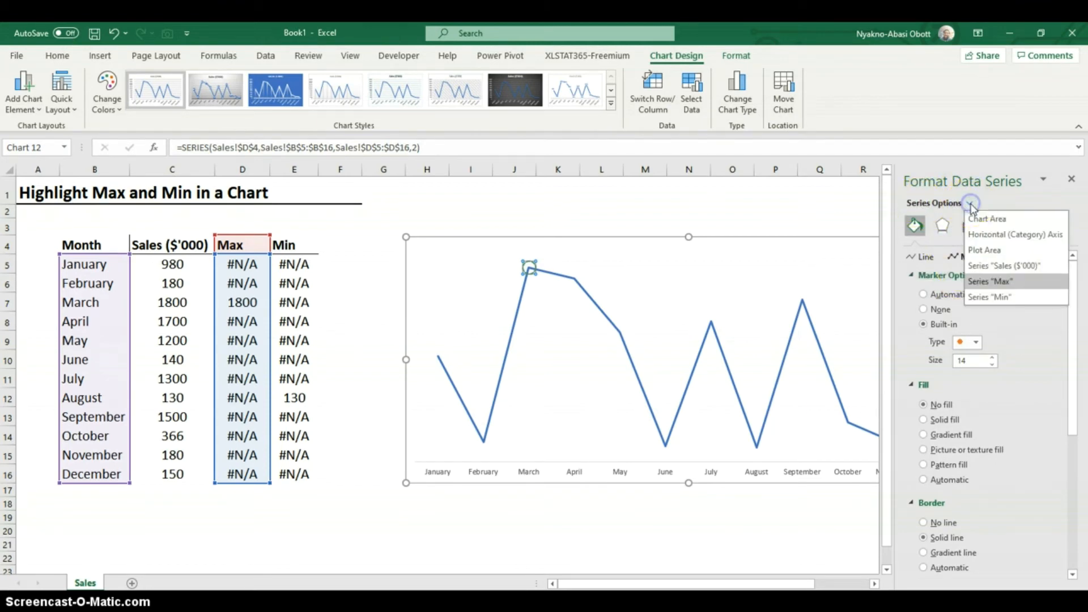
pyautogui.click(997, 297)
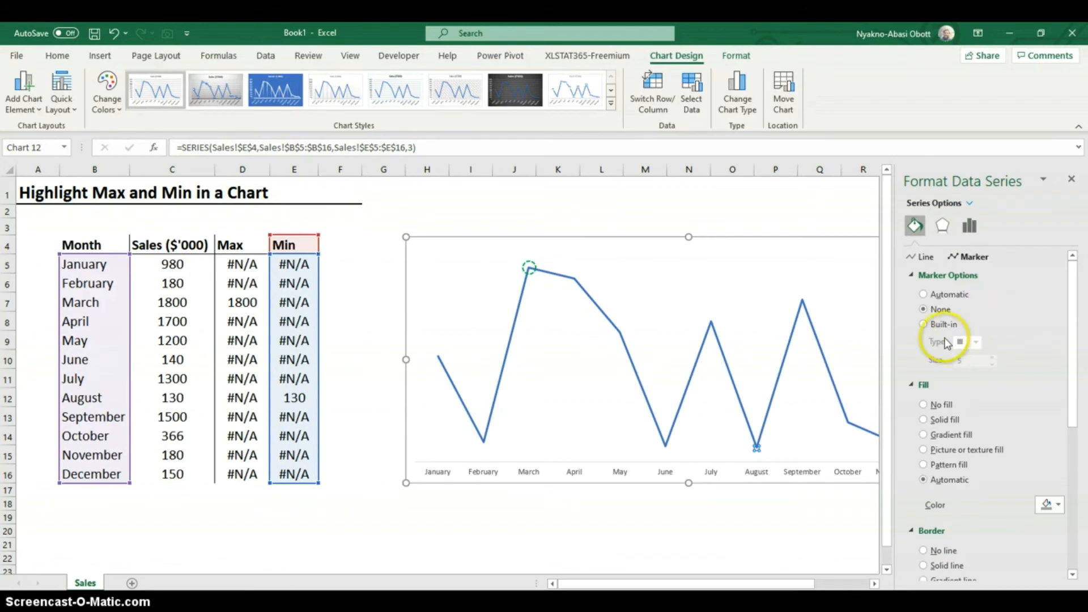
pyautogui.click(967, 260)
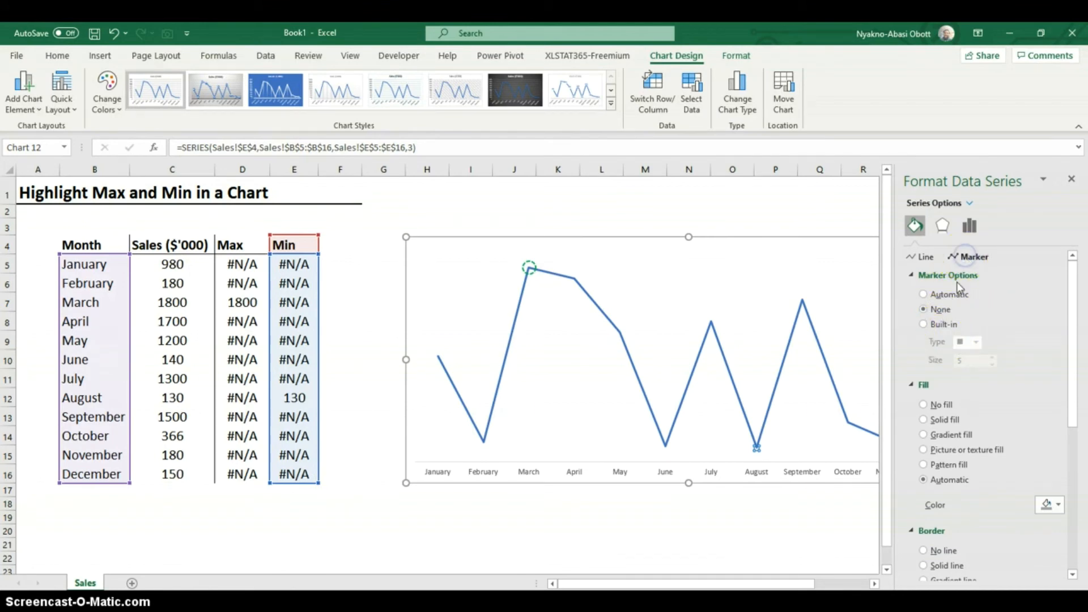
pyautogui.click(926, 324)
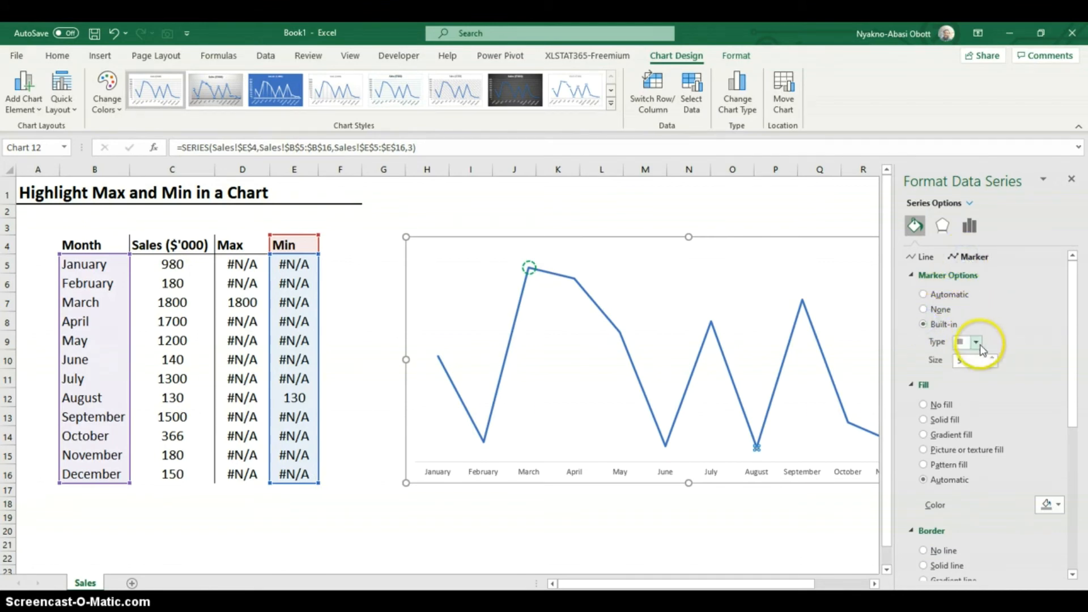
pyautogui.click(975, 342)
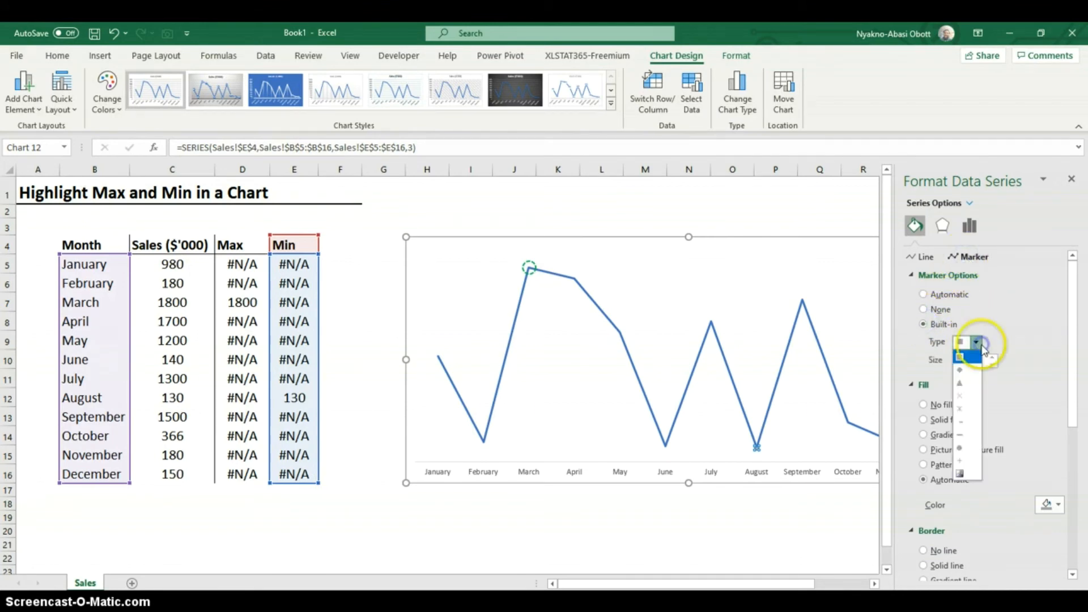
pyautogui.click(968, 449)
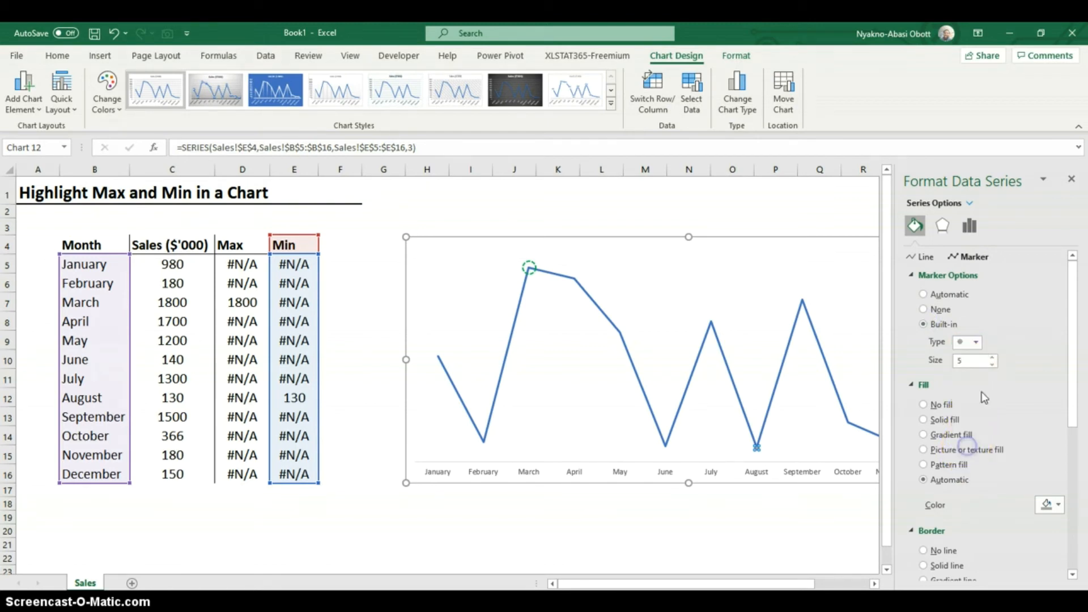
pyautogui.click(993, 357)
pyautogui.click(993, 357)
# - Set the Min marker to no fill with a red solid border 1.5 pt wide
pyautogui.click(935, 406)
pyautogui.scroll(-3, 975, 425)
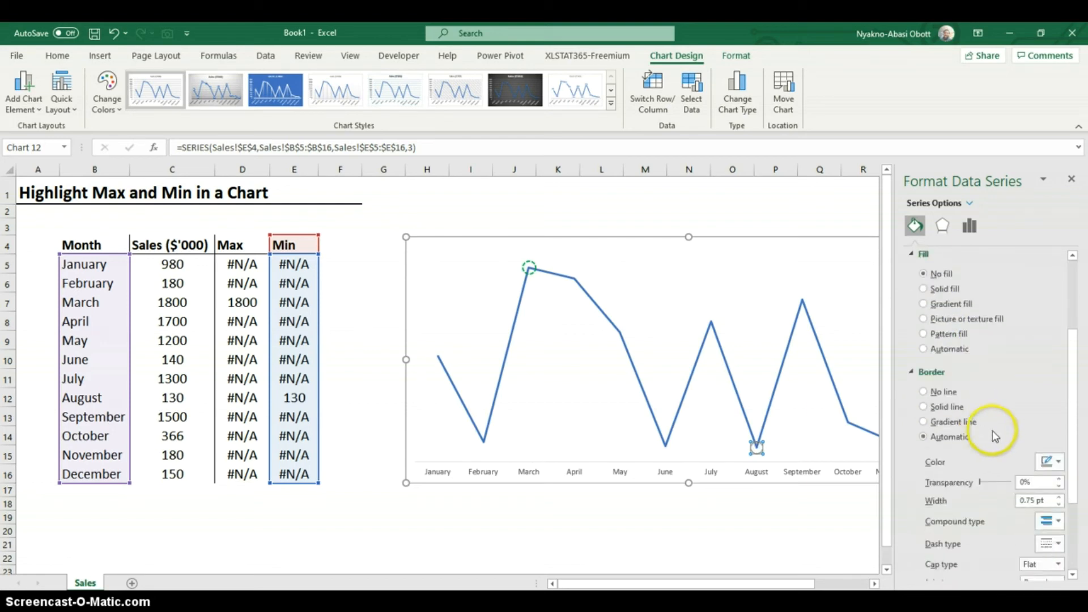
pyautogui.click(1052, 462)
pyautogui.click(989, 428)
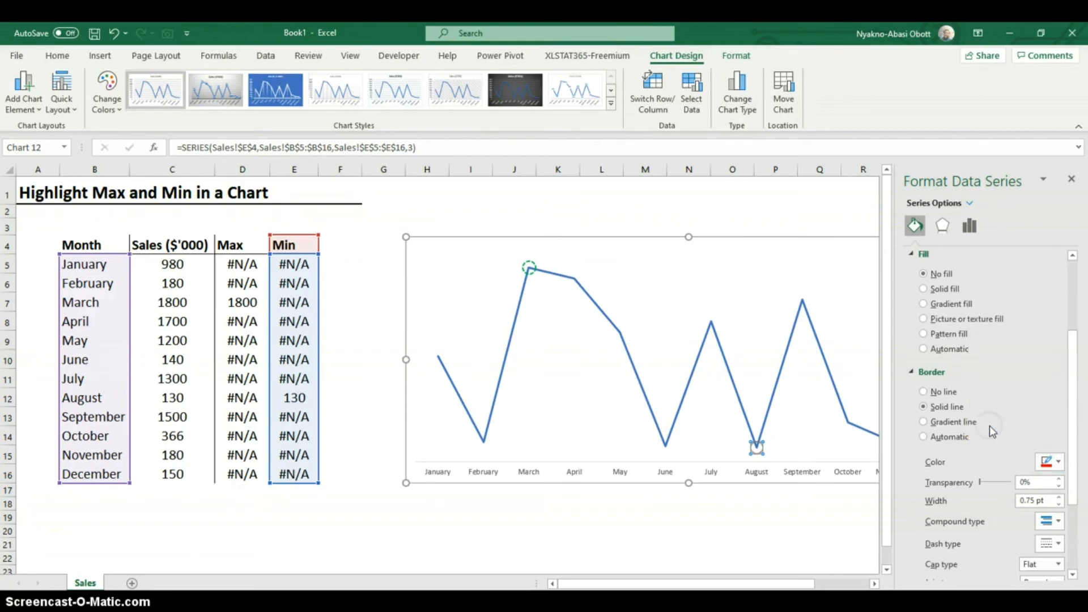
pyautogui.scroll(-2, 1000, 402)
pyautogui.scroll(-1, 1004, 400)
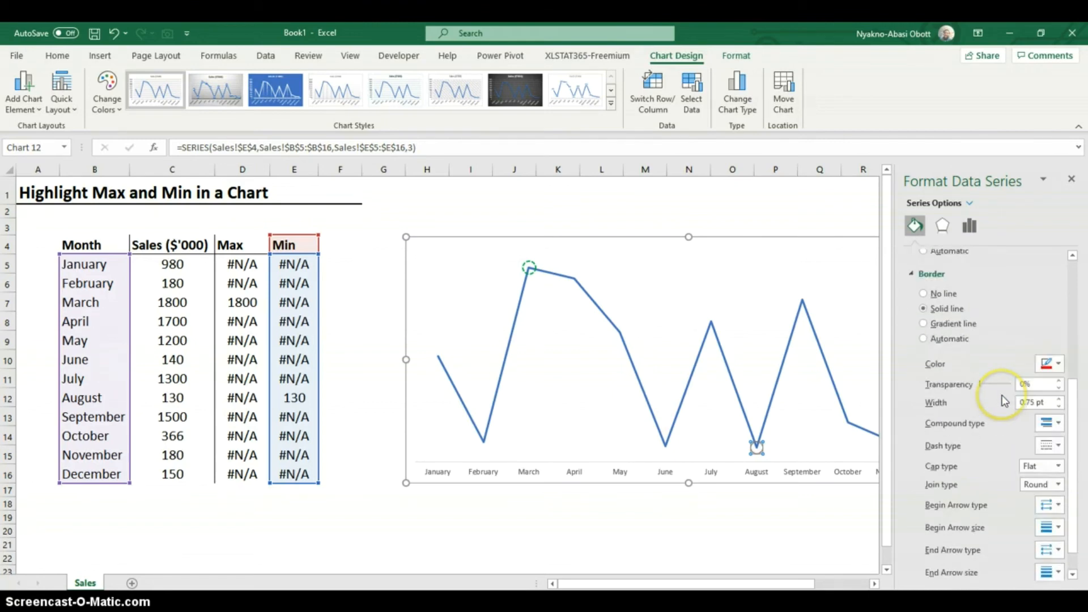
pyautogui.click(1059, 399)
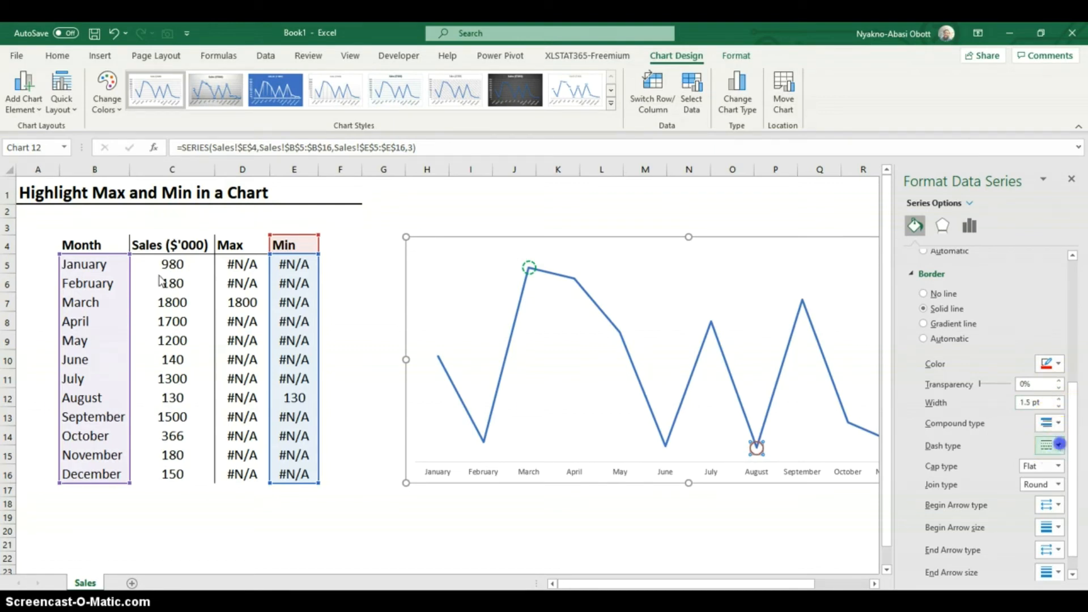
# - Apply a dashed dash type to the Min marker's border to match the Max marker
pyautogui.click(1059, 445)
pyautogui.click(1049, 487)
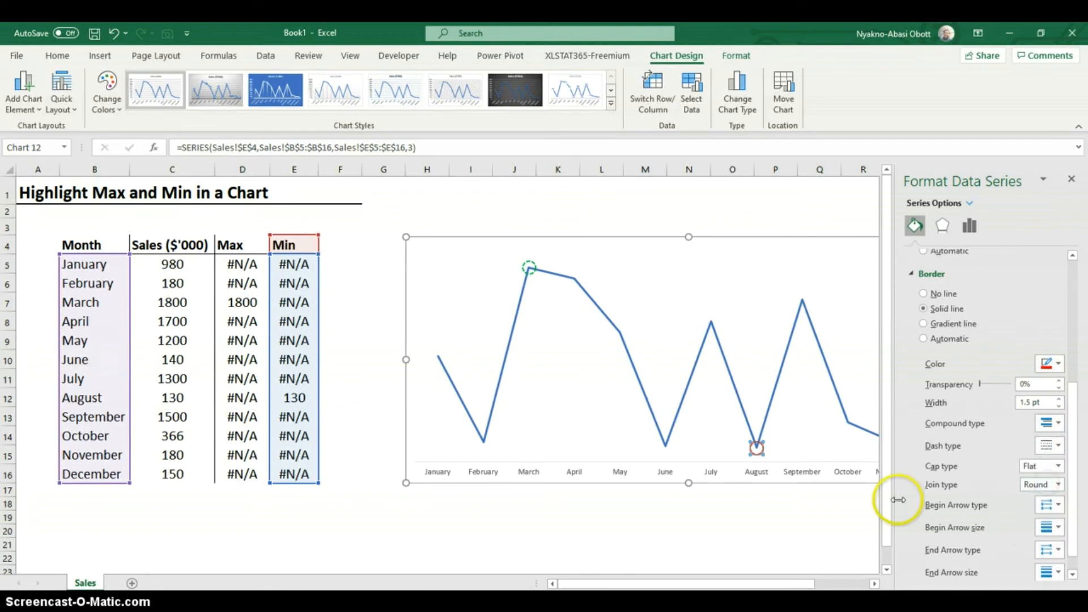
pyautogui.click(808, 521)
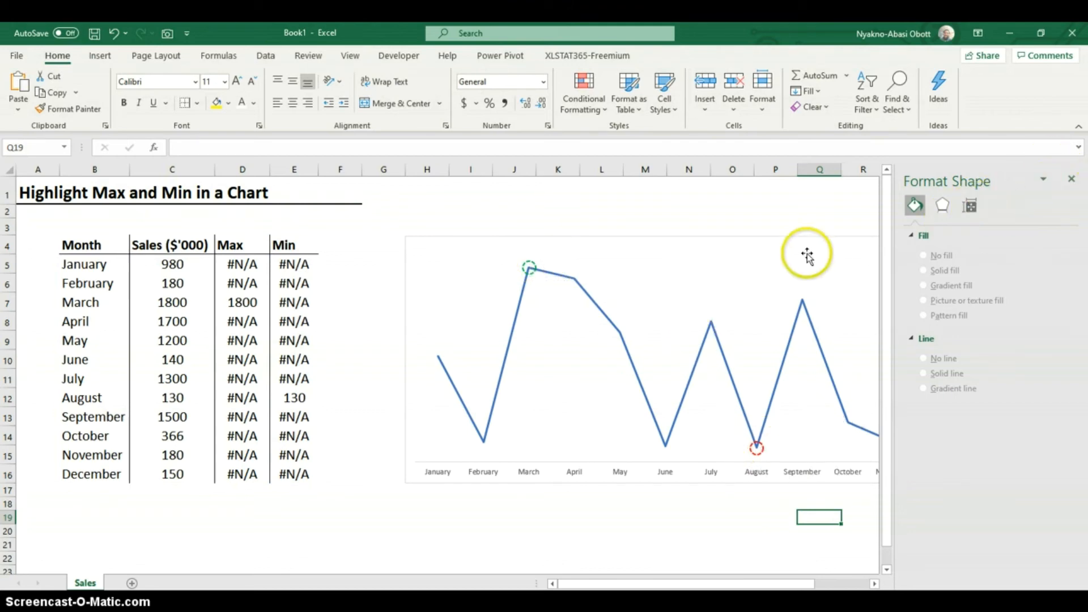
# - Add data labels to the Sales ($'000) series with the label position set to Right
pyautogui.click(711, 326)
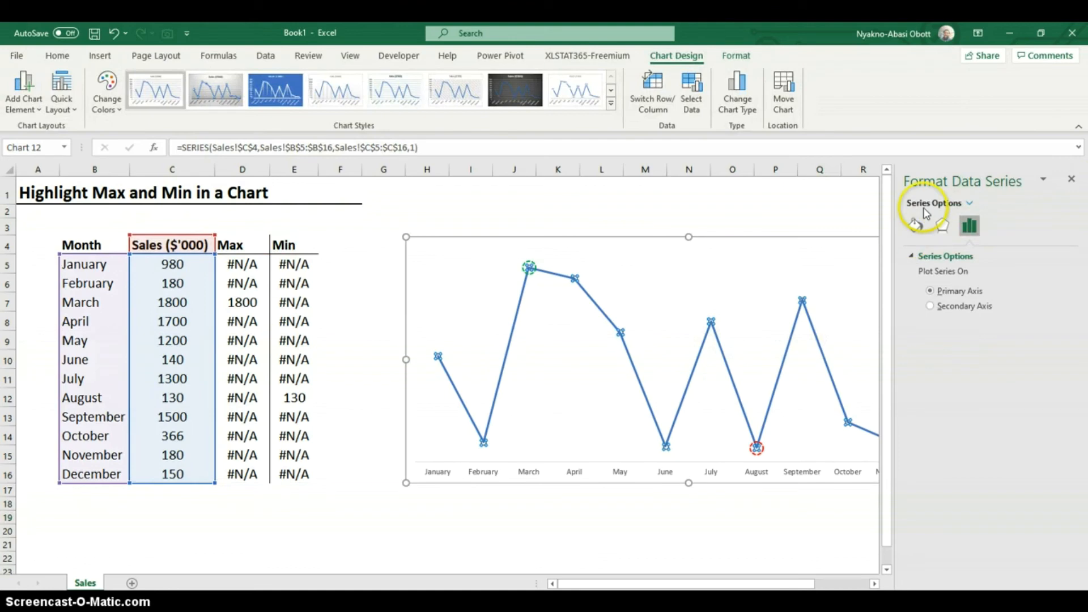
pyautogui.click(970, 204)
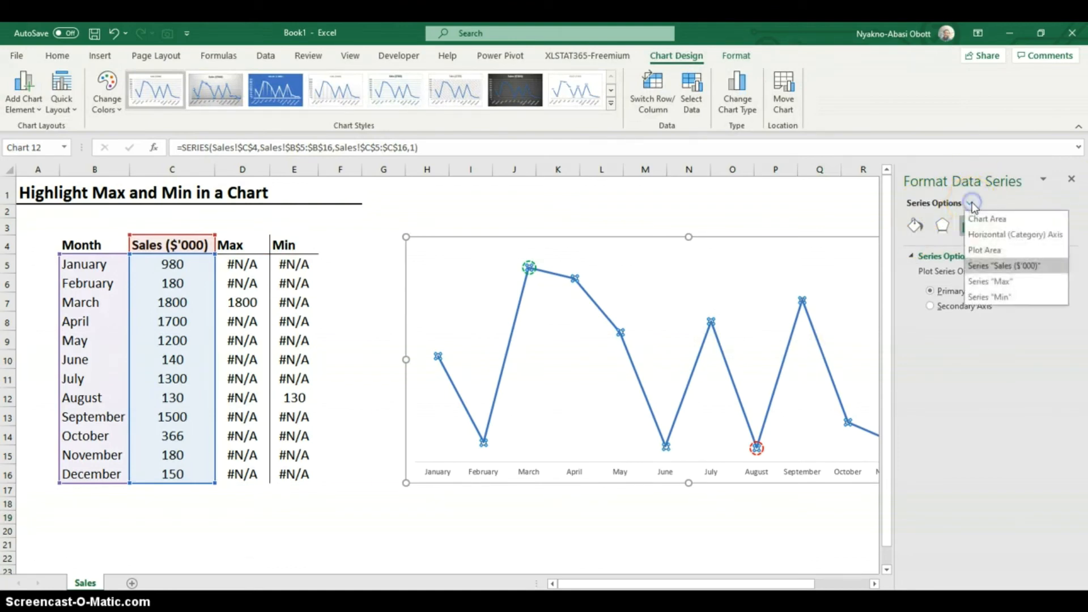
pyautogui.click(999, 270)
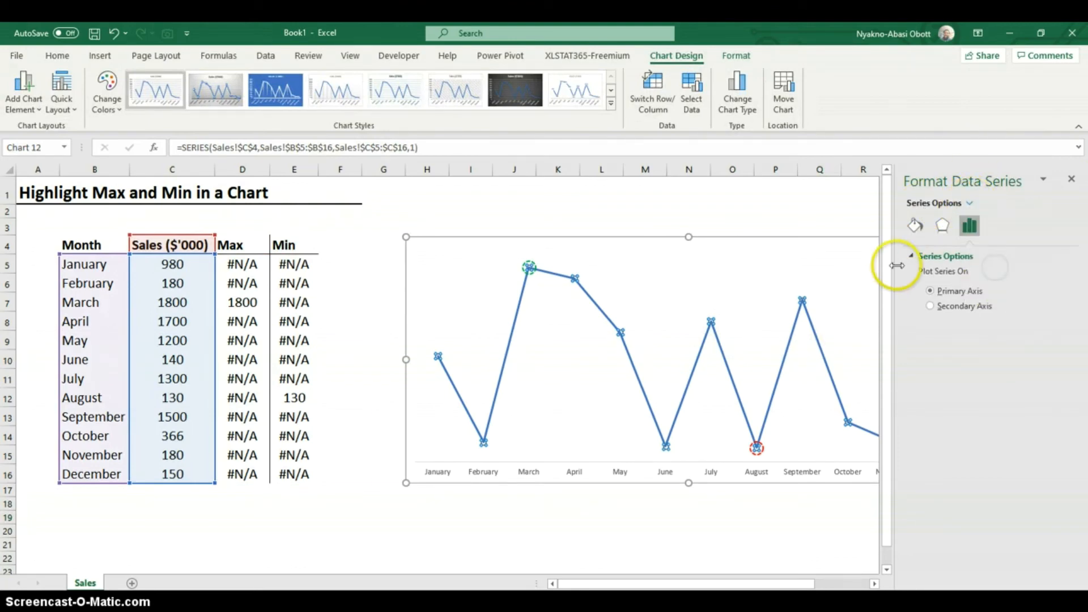
pyautogui.click(1073, 180)
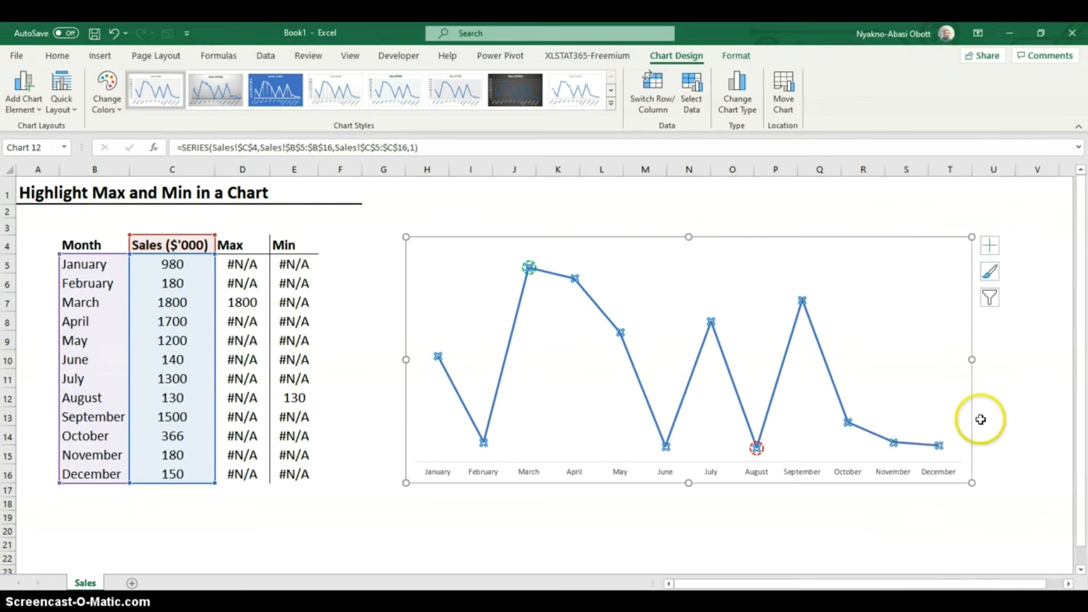
pyautogui.click(991, 246)
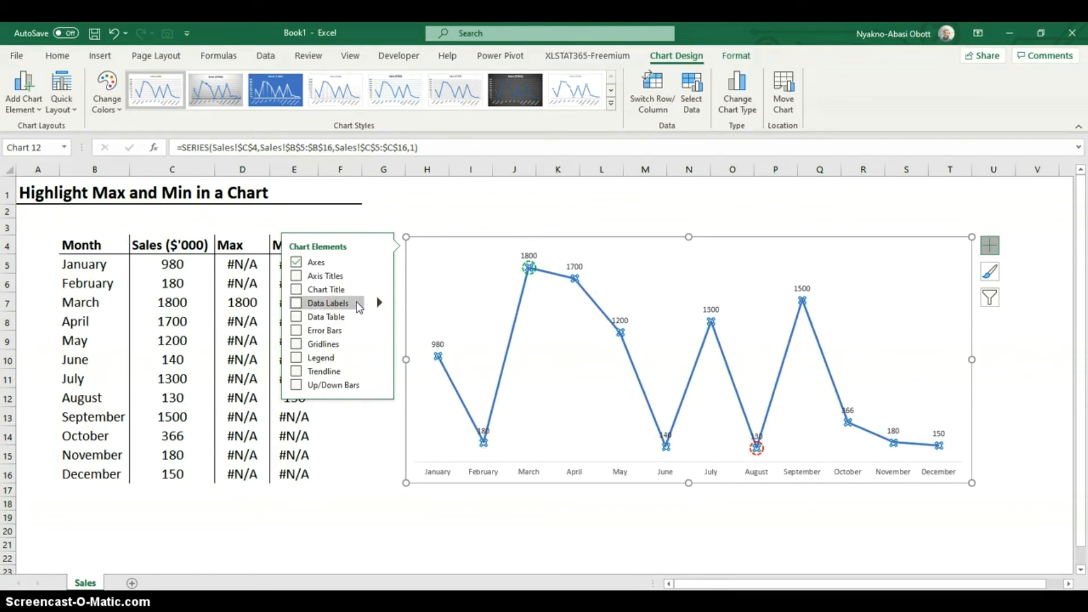
pyautogui.click(379, 303)
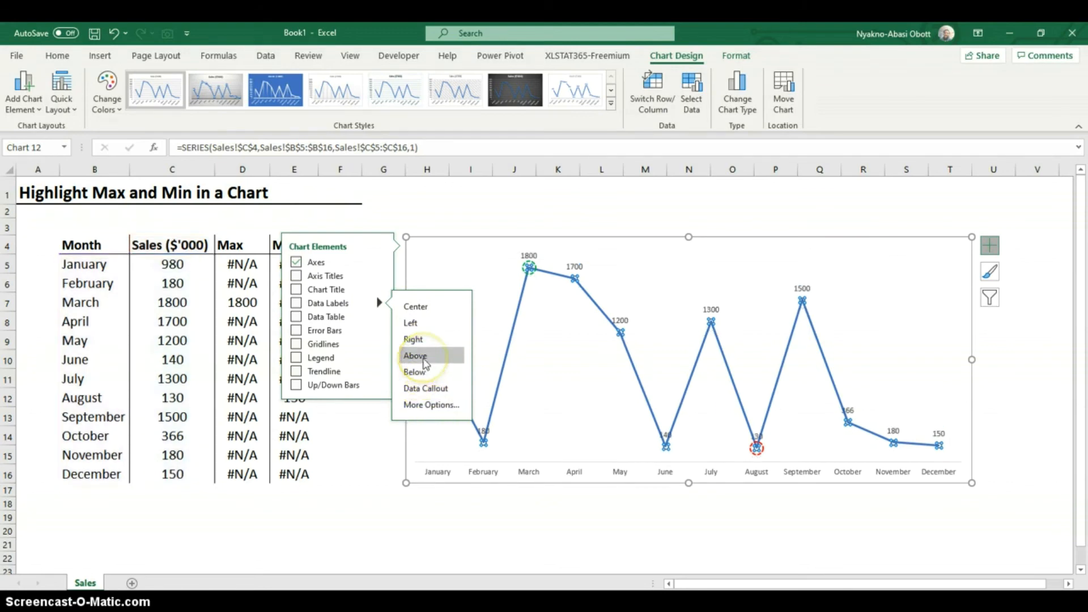
pyautogui.click(432, 404)
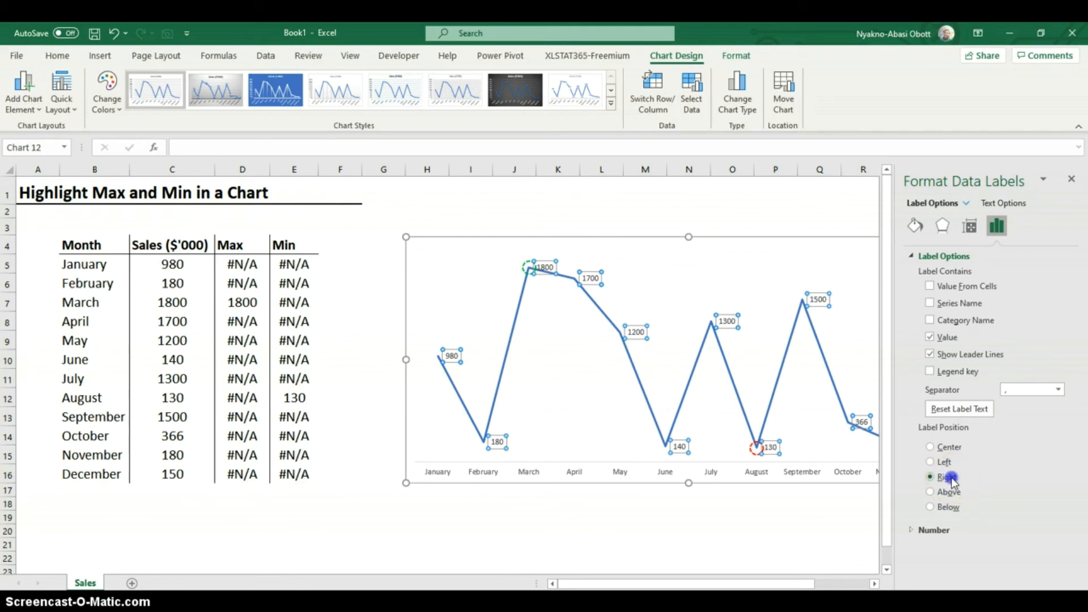
pyautogui.click(657, 516)
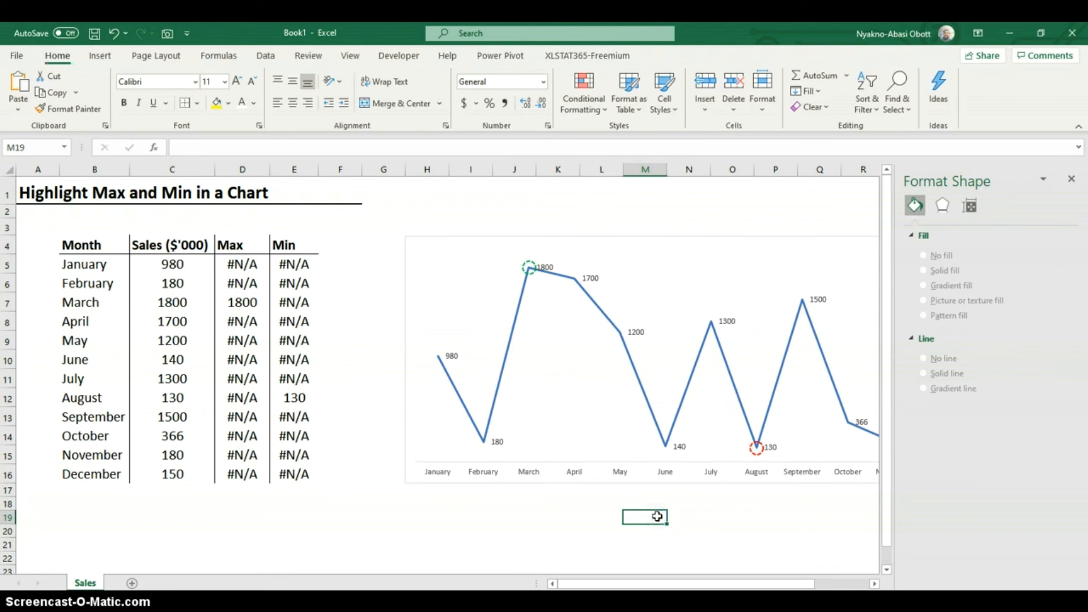
pyautogui.click(1071, 181)
# - Add a chart title to the sales line chart using the Above Chart placement
pyautogui.click(764, 237)
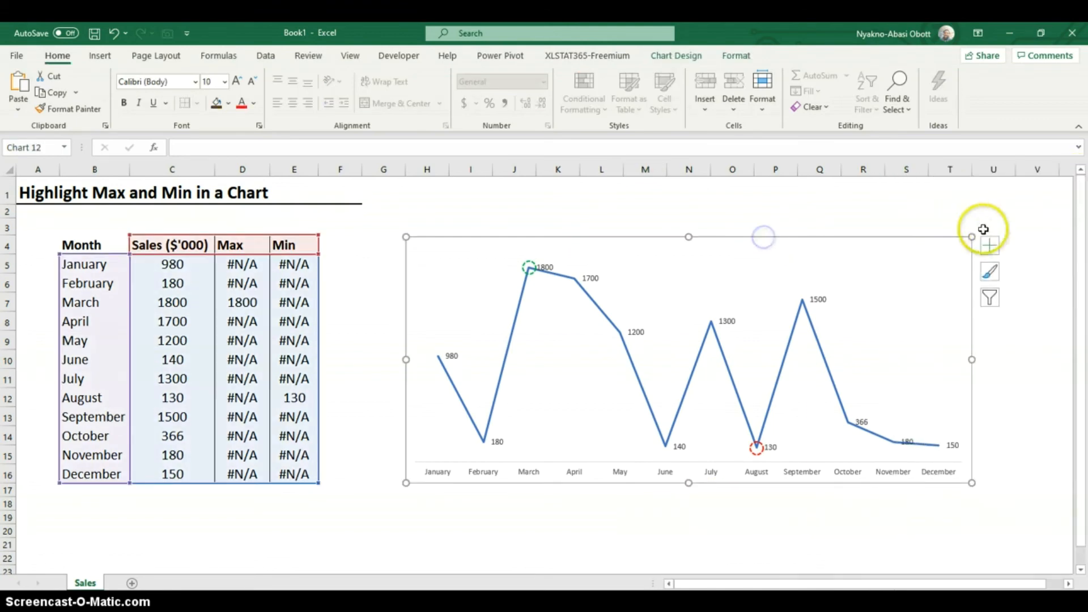
pyautogui.click(989, 245)
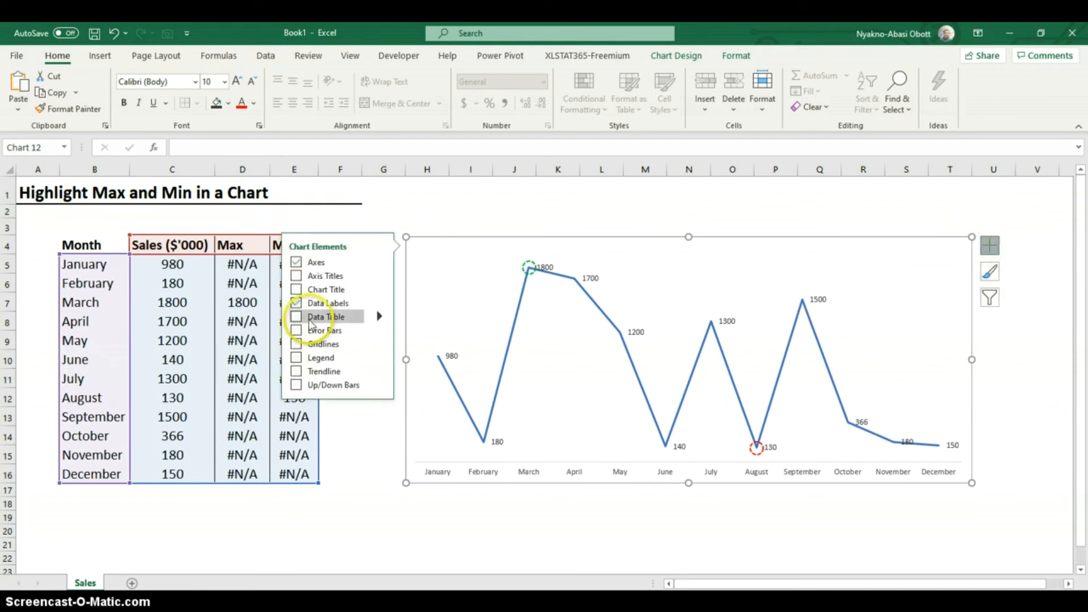
pyautogui.click(379, 290)
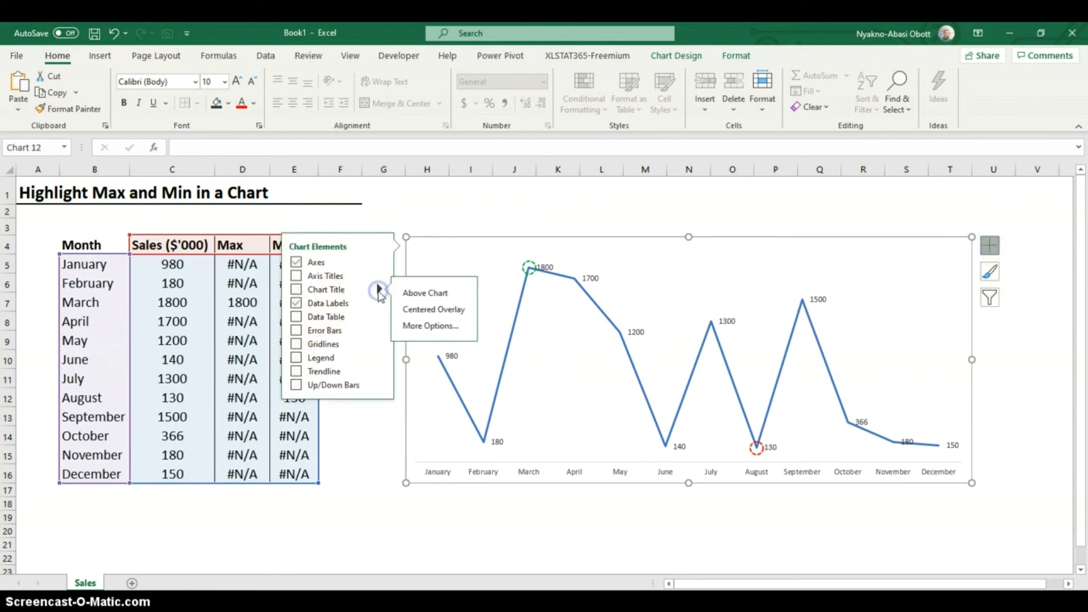
pyautogui.click(417, 293)
# - Link the chart title to the Sales ($'000) header cell with the formula =Sales!$C$4
pyautogui.click(705, 250)
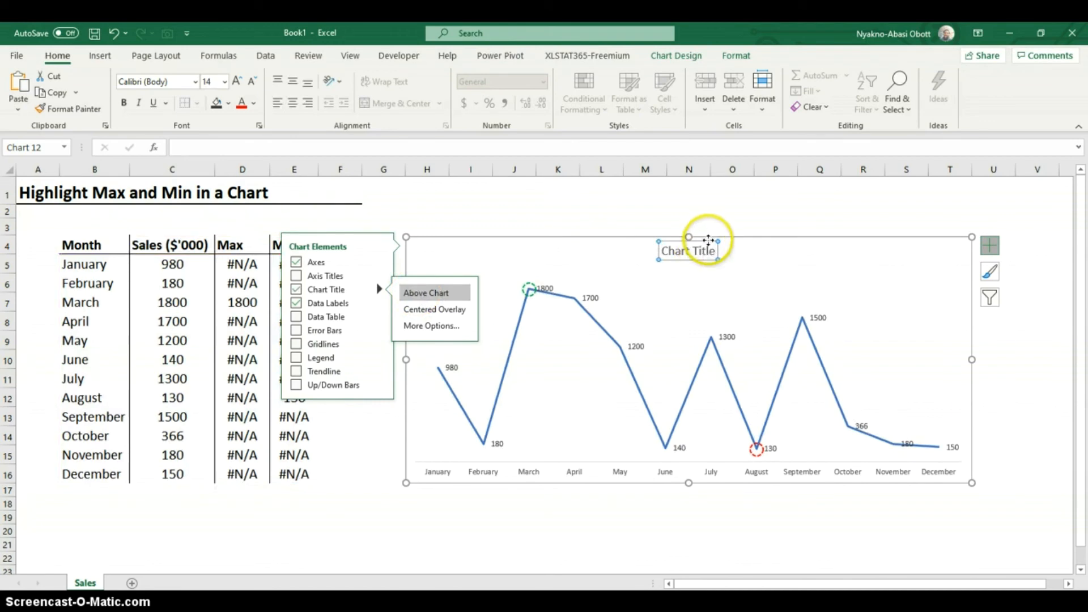
pyautogui.rightClick(709, 240)
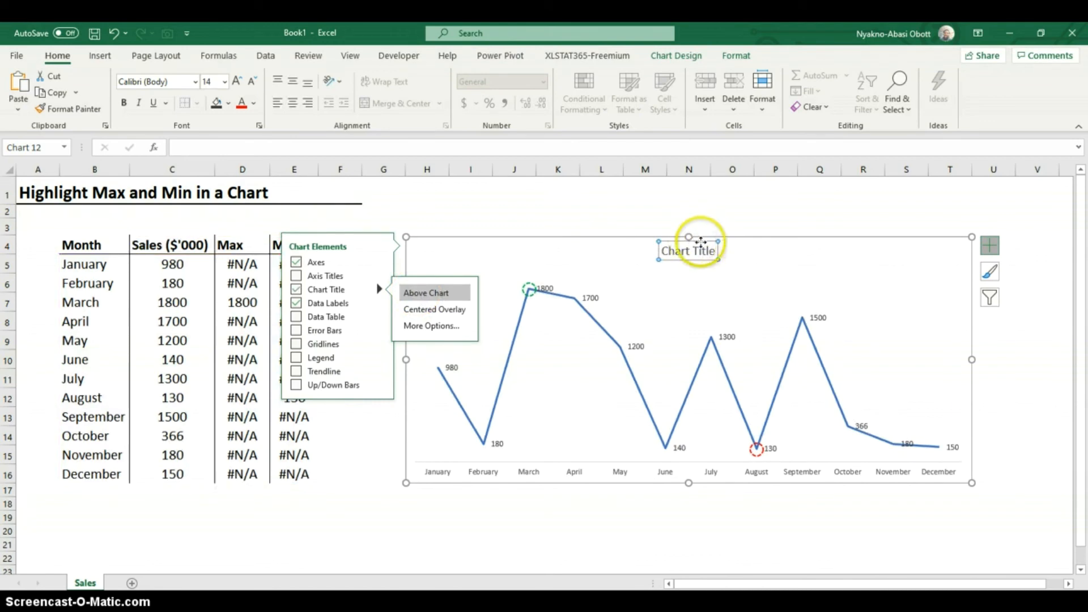
pyautogui.click(193, 151)
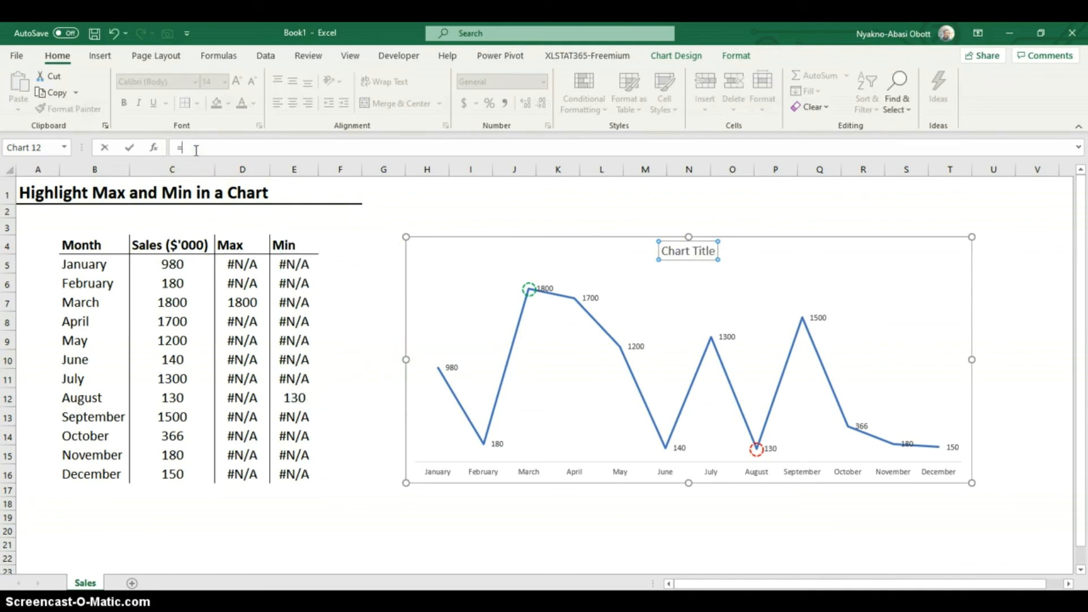
pyautogui.click(163, 246)
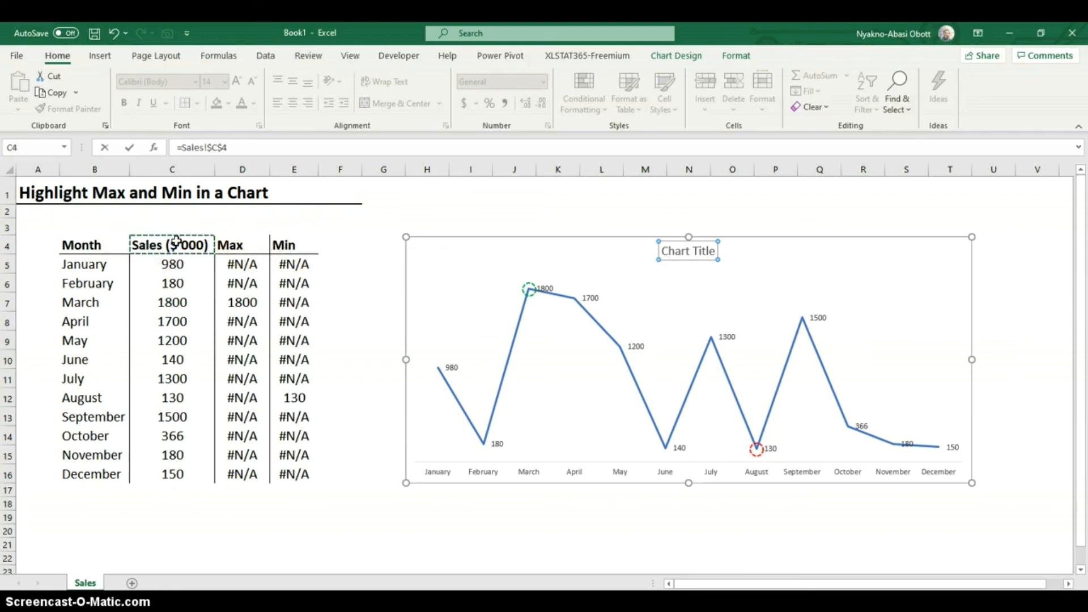
pyautogui.press('Return')
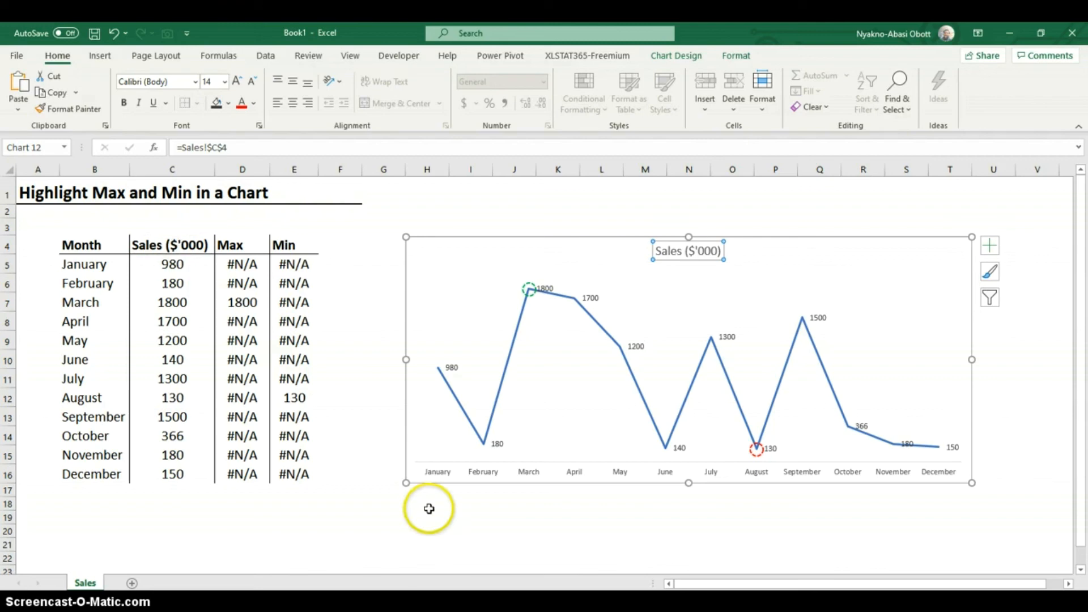
pyautogui.click(459, 517)
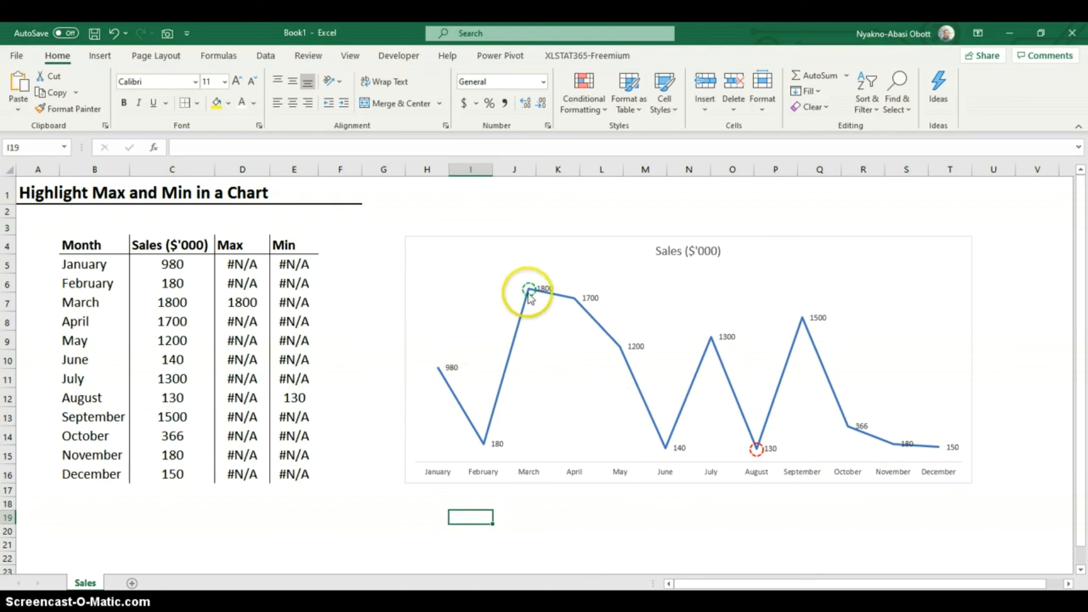
# - Set the September sales value in C13 to 1900 to test the dynamic Max marker
pyautogui.moveTo(536, 287)
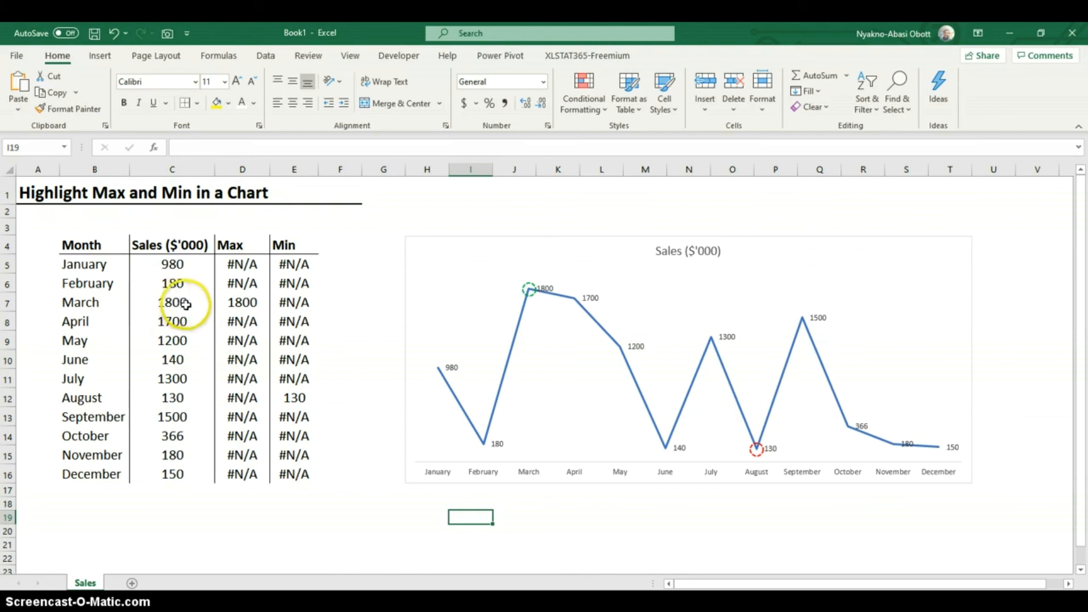
pyautogui.click(180, 418)
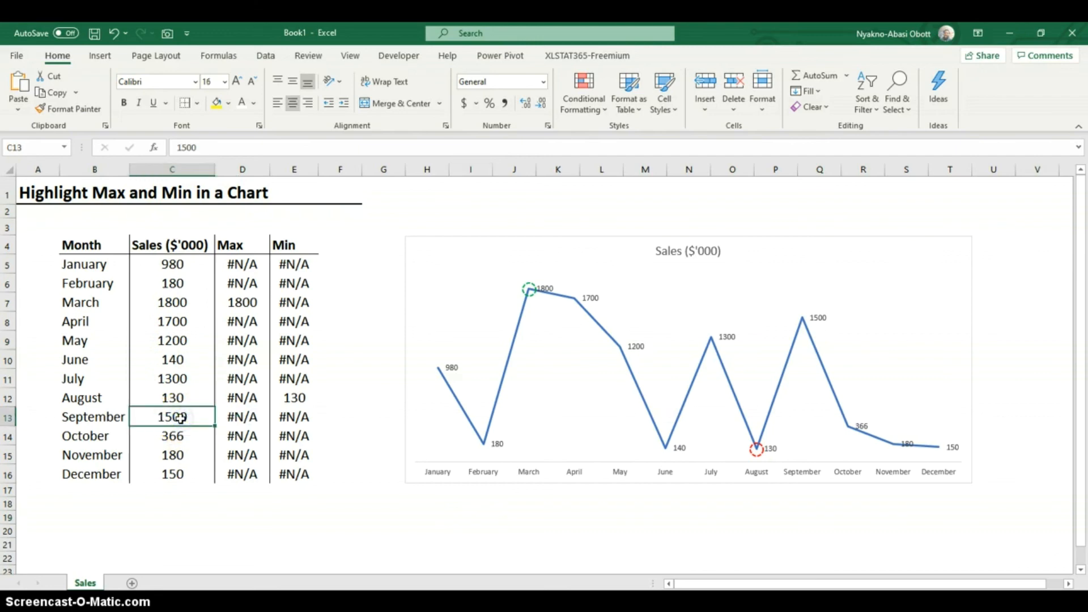
pyautogui.write('1')
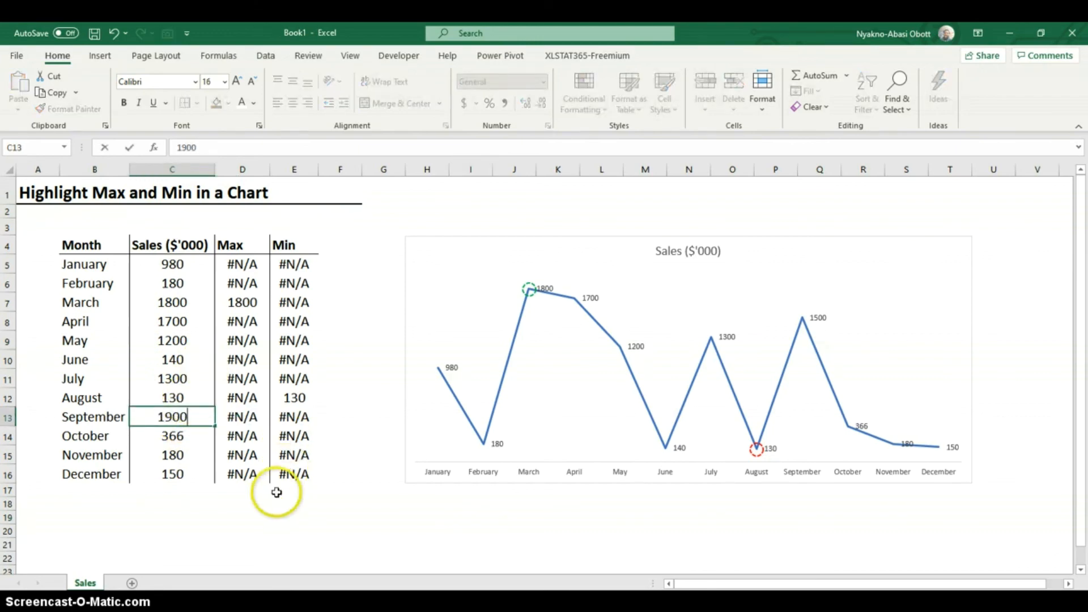
pyautogui.click(264, 516)
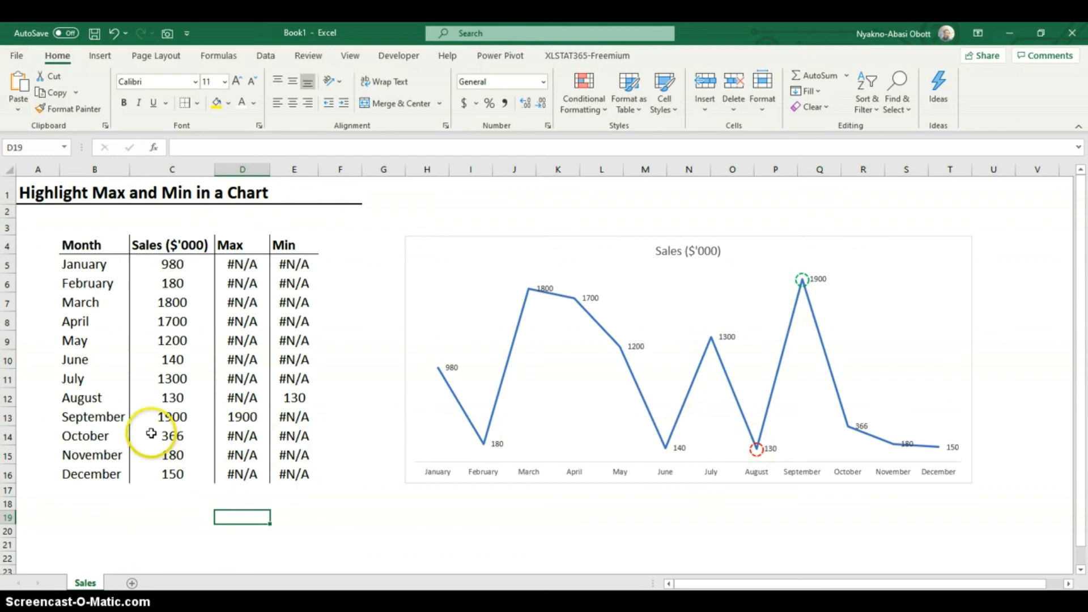
# - Set the February sales value in C6 to 120 to test the dynamic Min marker
pyautogui.click(178, 281)
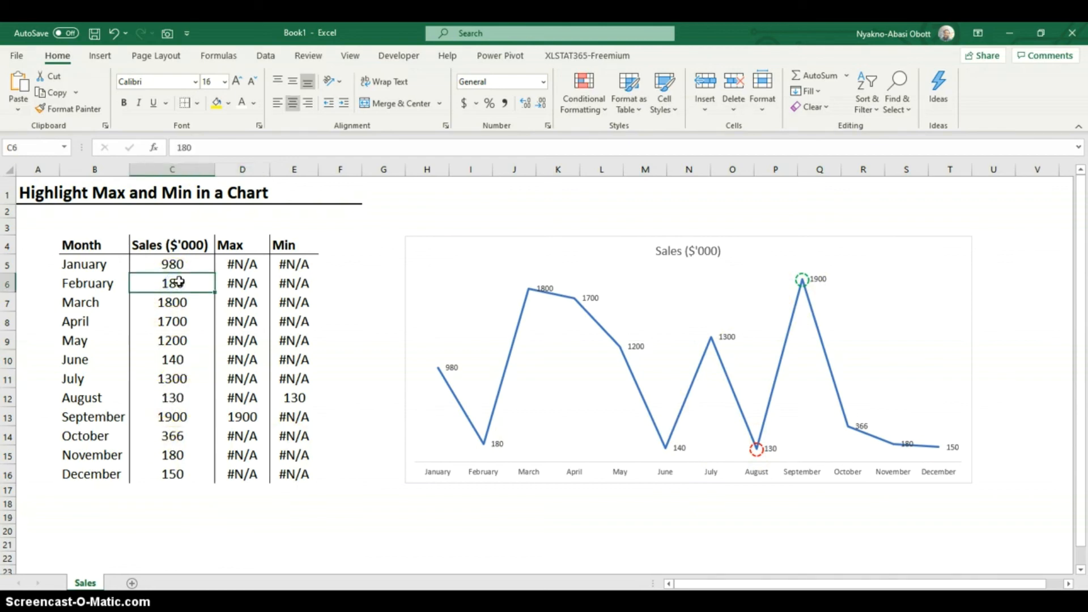
pyautogui.write('120')
pyautogui.click(289, 517)
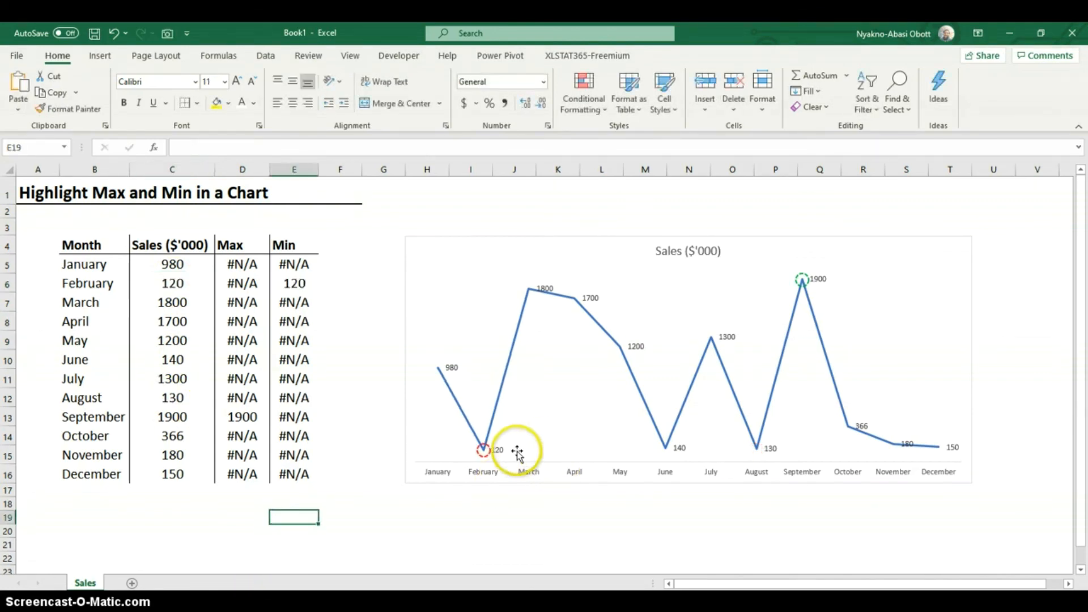